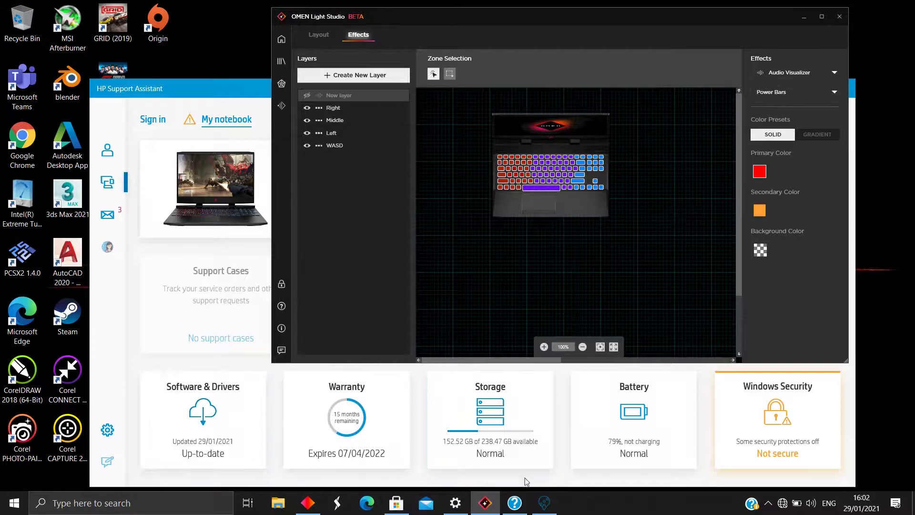
Step: Check that HP Support Assistant reports software and drivers up to date, then open Windows Settings
{"action": "left_click", "coordinate": [544, 503]}
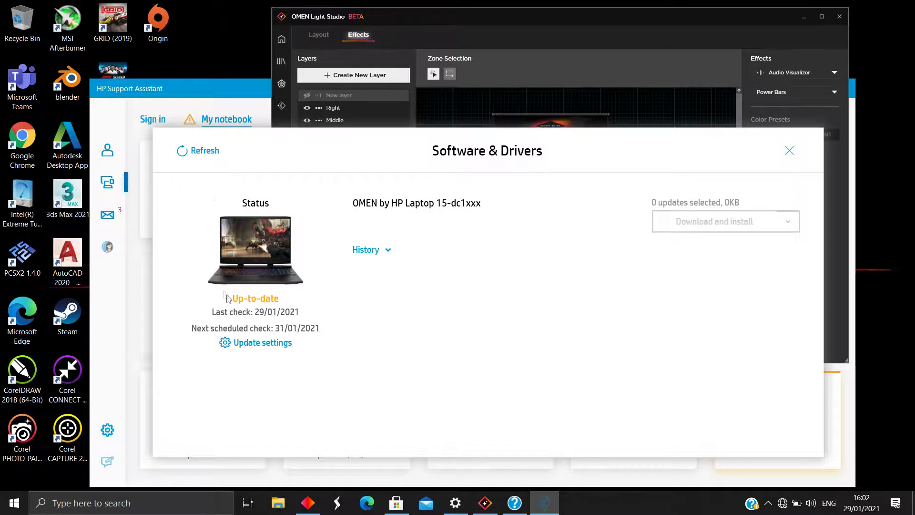
{"action": "left_click", "coordinate": [455, 503]}
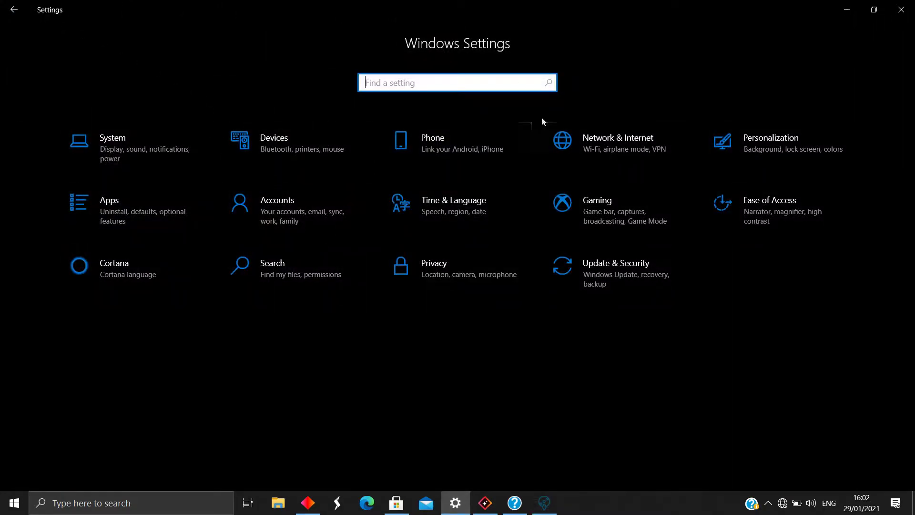
Step: Confirm Windows Update under Update & Security shows the PC up to date, then switch to OMEN Gaming Hub
{"action": "left_click", "coordinate": [599, 273]}
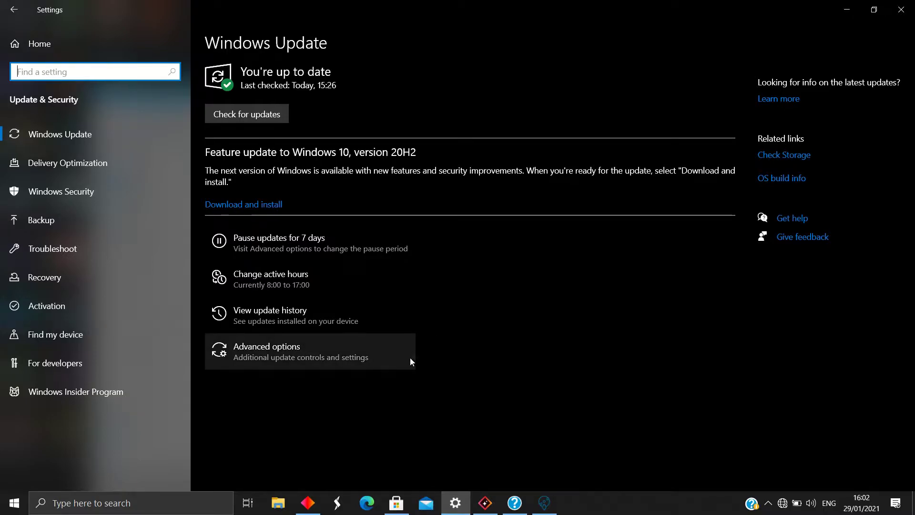
{"action": "left_click", "coordinate": [308, 503]}
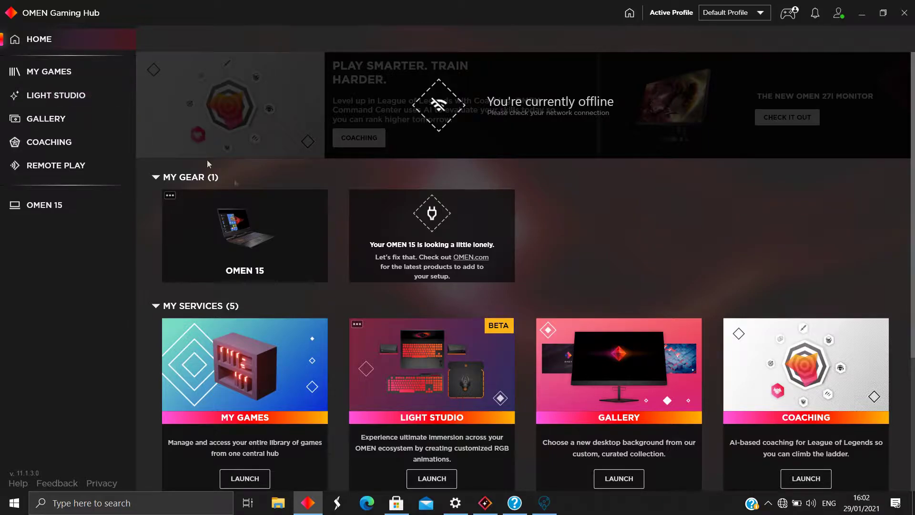
Step: Launch OMEN Light Studio from the Light Studio card in OMEN Gaming Hub
{"action": "left_click", "coordinate": [396, 503]}
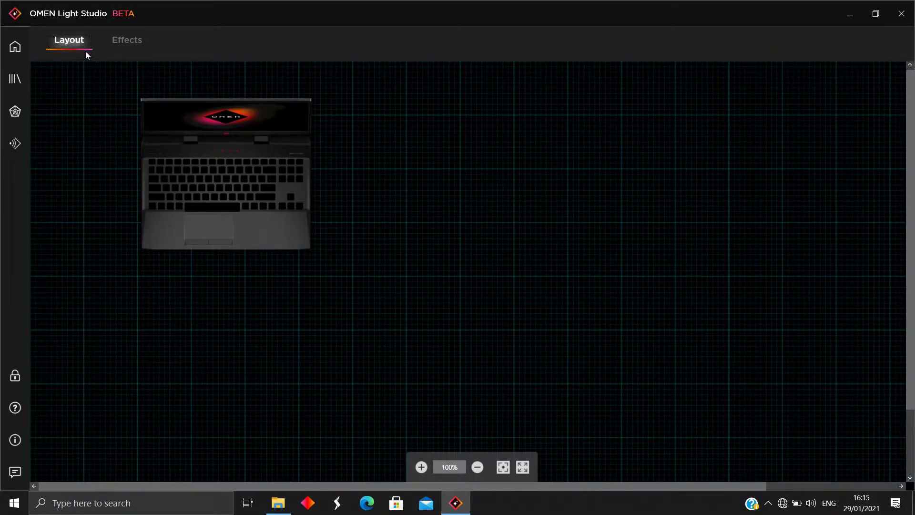
Step: View the Effects tab with its five lighting layers, then return to the layout canvas
{"action": "left_click", "coordinate": [128, 42]}
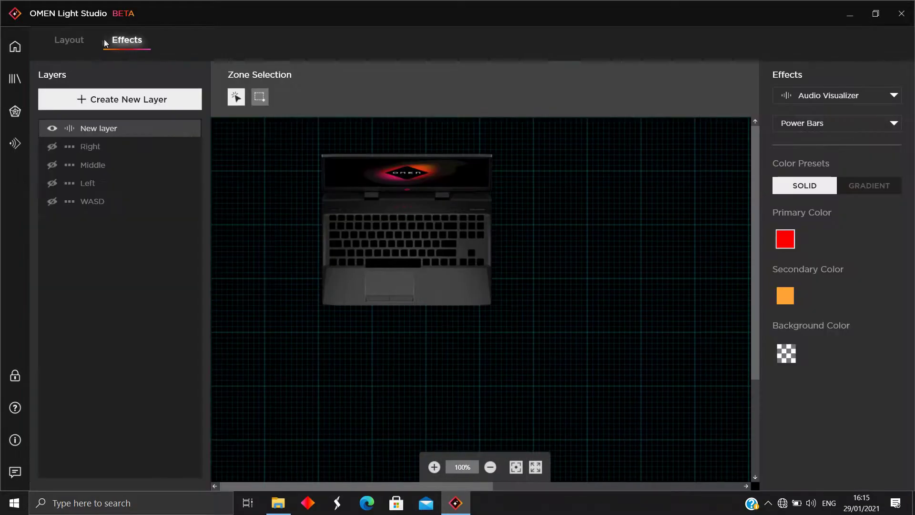
{"action": "left_click", "coordinate": [75, 42]}
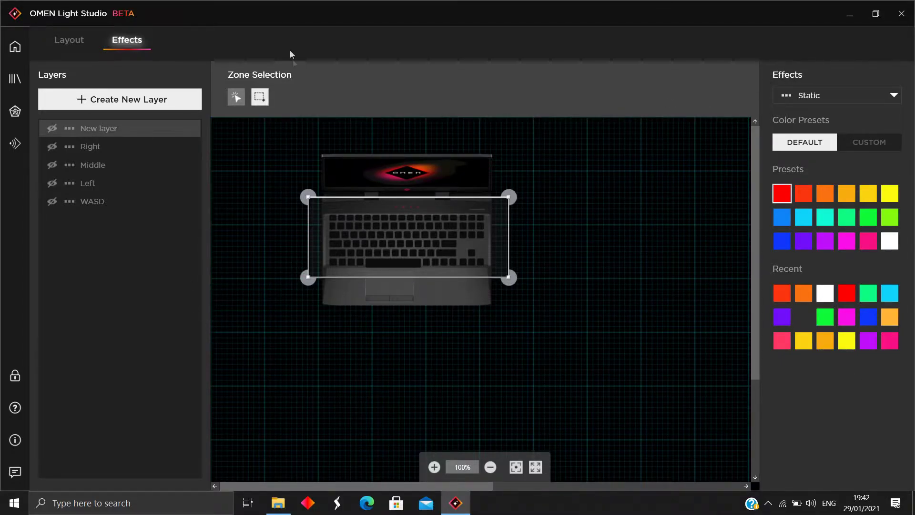
Step: Add a new top lighting layer, trying move, duplicate and delete on it without keeping copies
{"action": "left_click", "coordinate": [136, 101]}
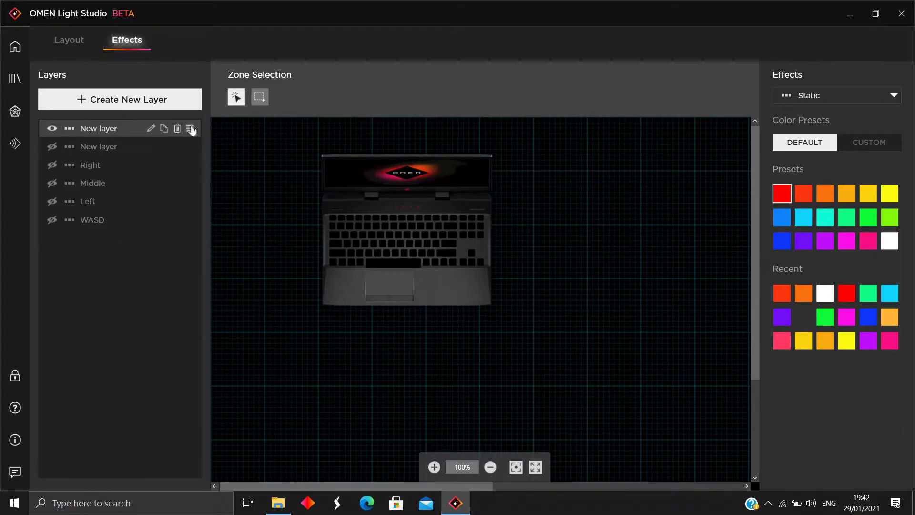
{"action": "mouse_move", "coordinate": [190, 129]}
{"action": "left_mouse_down"}
{"action": "mouse_move", "coordinate": [188, 183]}
{"action": "mouse_move", "coordinate": [190, 130]}
{"action": "left_mouse_up"}
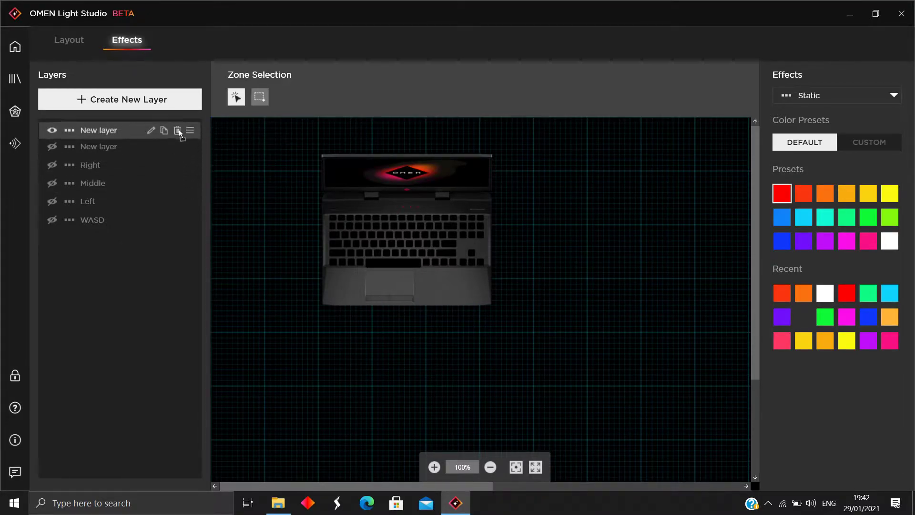
{"action": "left_click", "coordinate": [180, 129]}
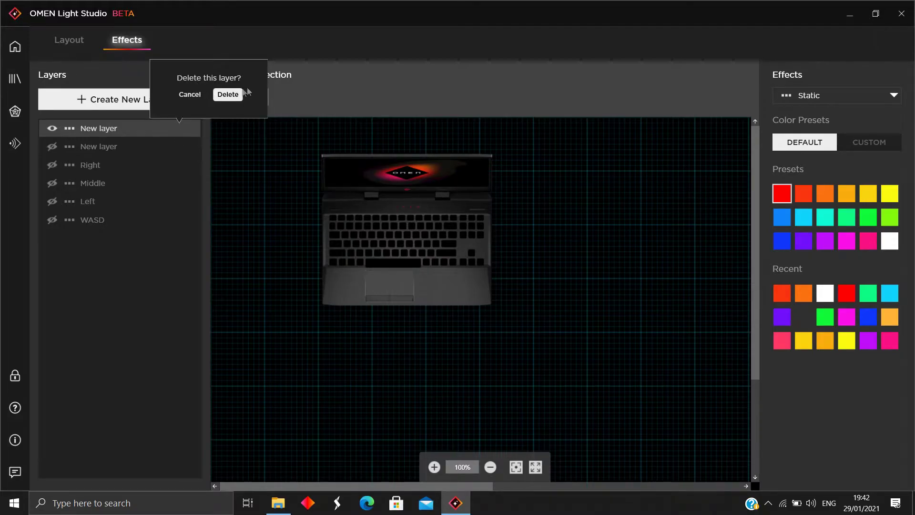
{"action": "left_click", "coordinate": [191, 94]}
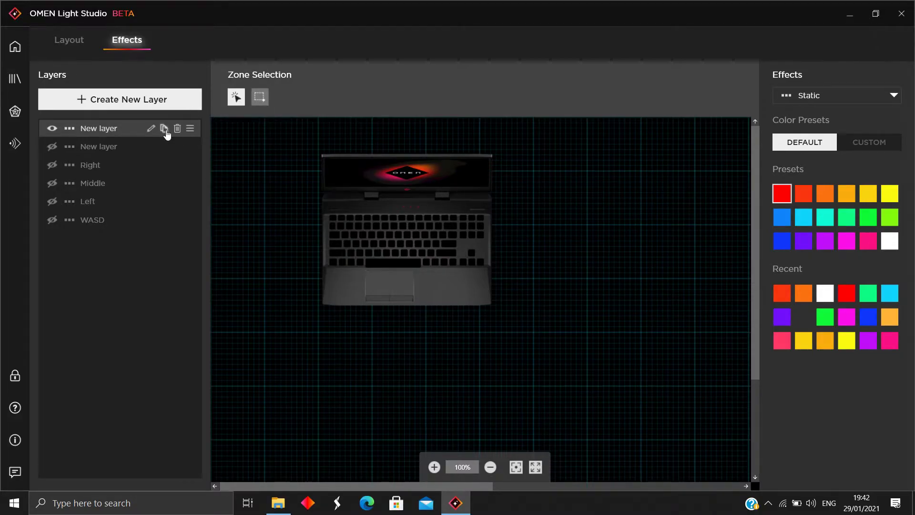
{"action": "left_click", "coordinate": [165, 129]}
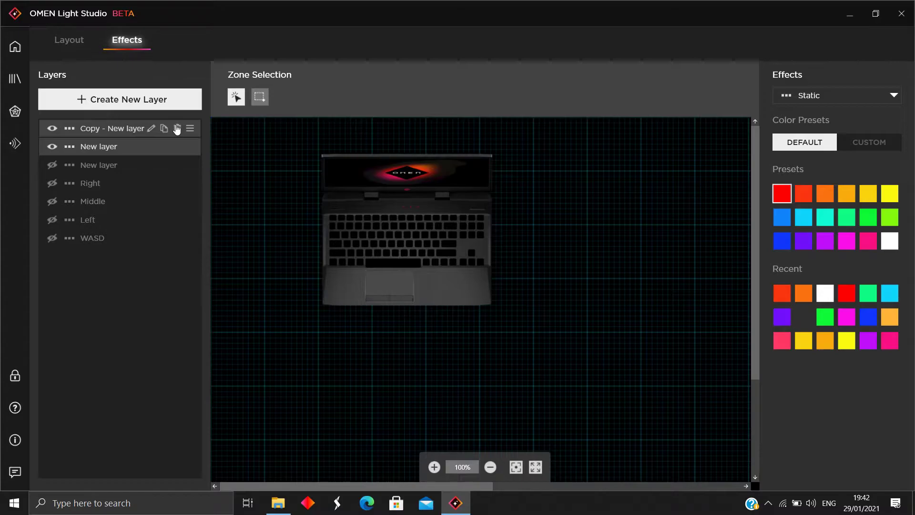
{"action": "left_click", "coordinate": [177, 129]}
{"action": "left_click", "coordinate": [228, 94]}
Step: Rename the new top layer to 'Test'
{"action": "left_click", "coordinate": [151, 128]}
{"action": "key", "text": "BackSpace"}
{"action": "key", "text": "BackSpace"}
{"action": "key", "text": "BackSpace"}
{"action": "key", "text": "BackSpace"}
{"action": "key", "text": "BackSpace"}
{"action": "key", "text": "BackSpace"}
{"action": "key", "text": "BackSpace"}
{"action": "key", "text": "BackSpace"}
{"action": "key", "text": "BackSpace"}
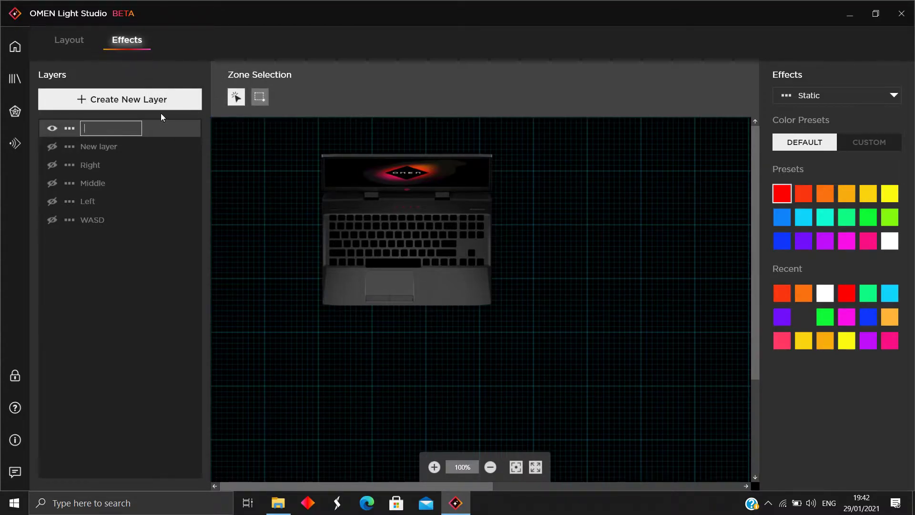
{"action": "type", "text": "Test"}
{"action": "key", "text": "Return"}
{"action": "left_click", "coordinate": [810, 98]}
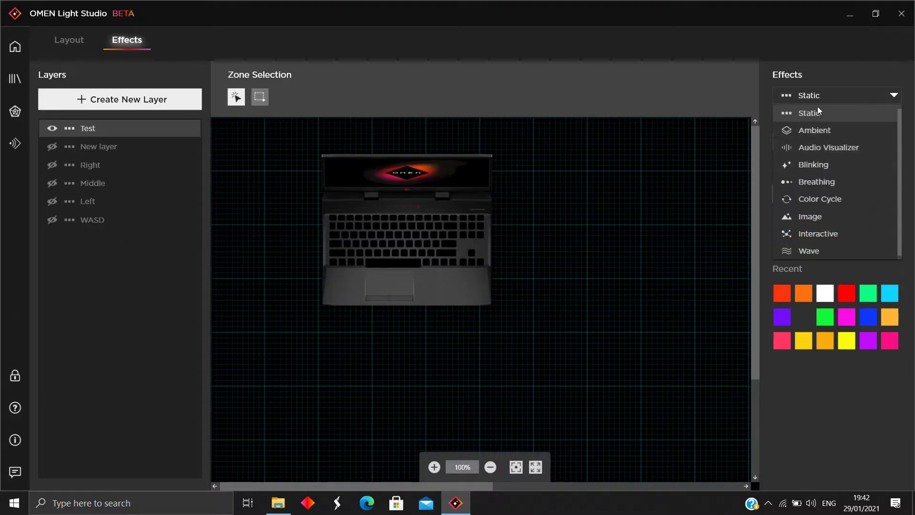
{"action": "left_click", "coordinate": [815, 134]}
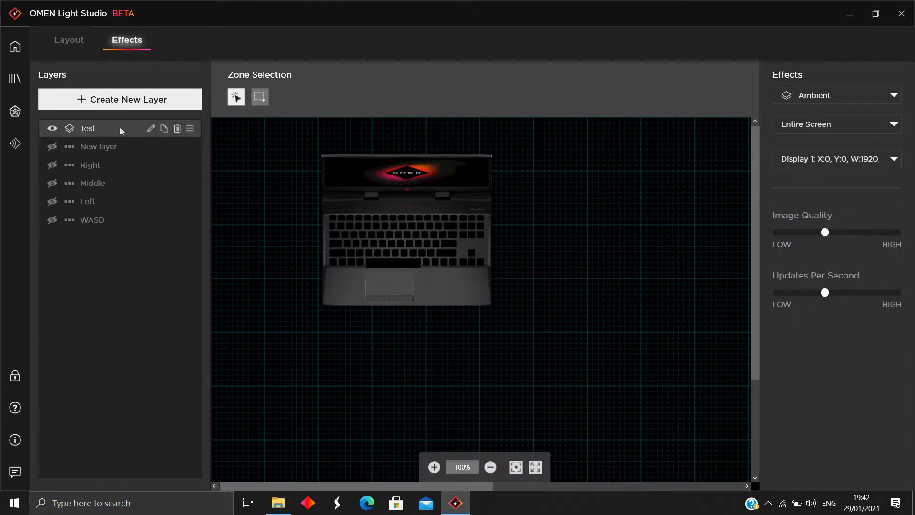
{"action": "left_click", "coordinate": [810, 96]}
{"action": "left_click", "coordinate": [830, 117]}
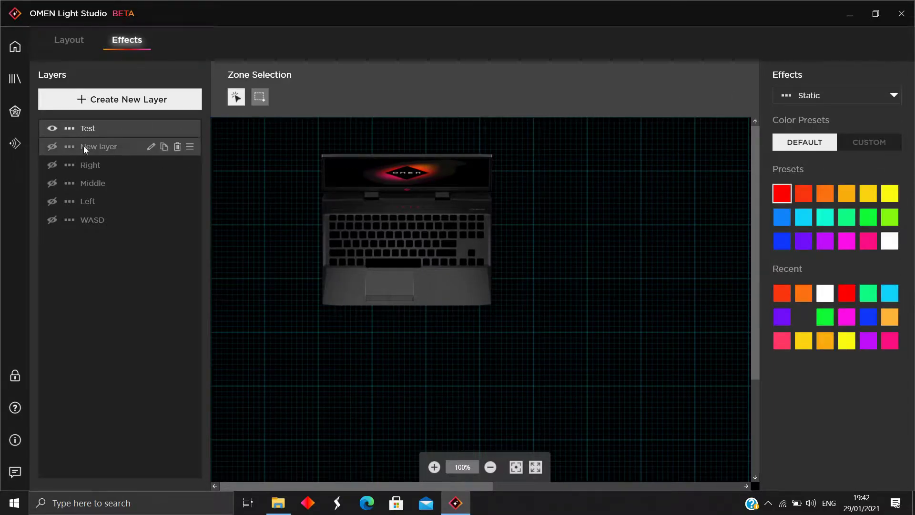
{"action": "left_click", "coordinate": [54, 128]}
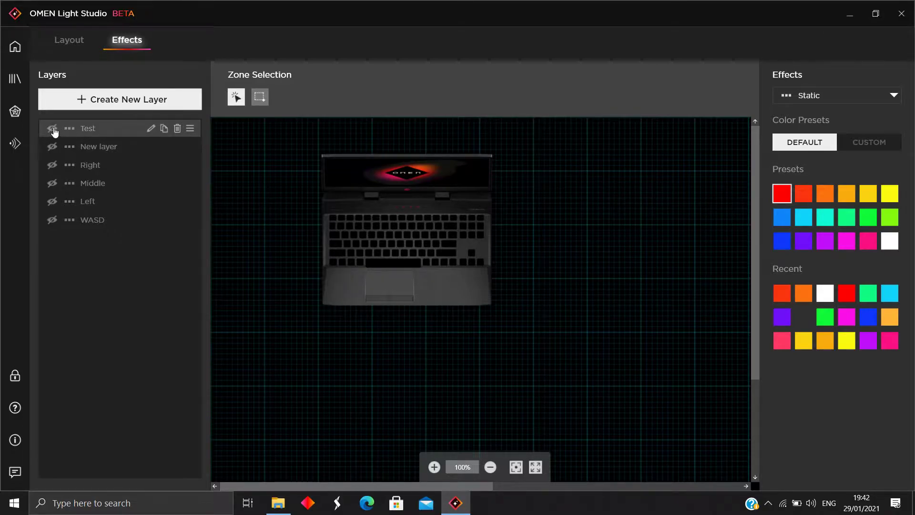
{"action": "left_click", "coordinate": [54, 128]}
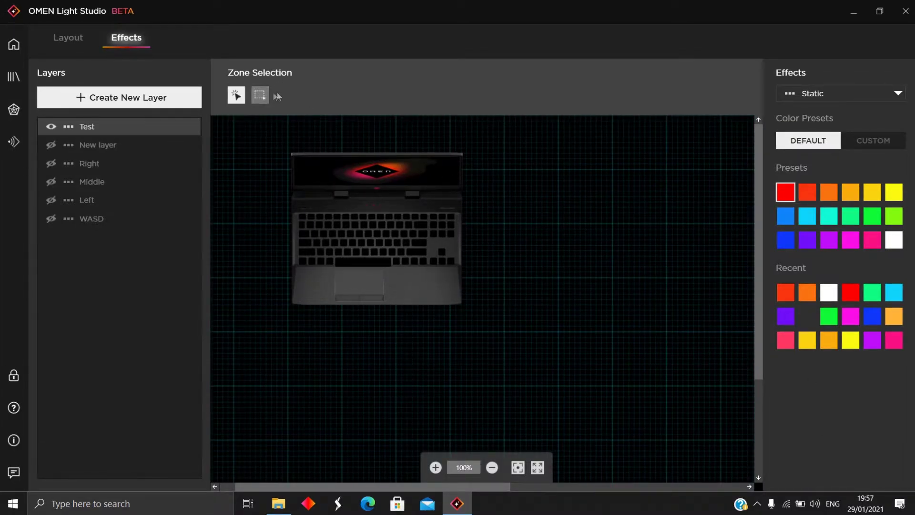
Step: Light the Left, Middle, Right and WASD zones red in turn, then select the whole keyboard
{"action": "left_click", "coordinate": [231, 98]}
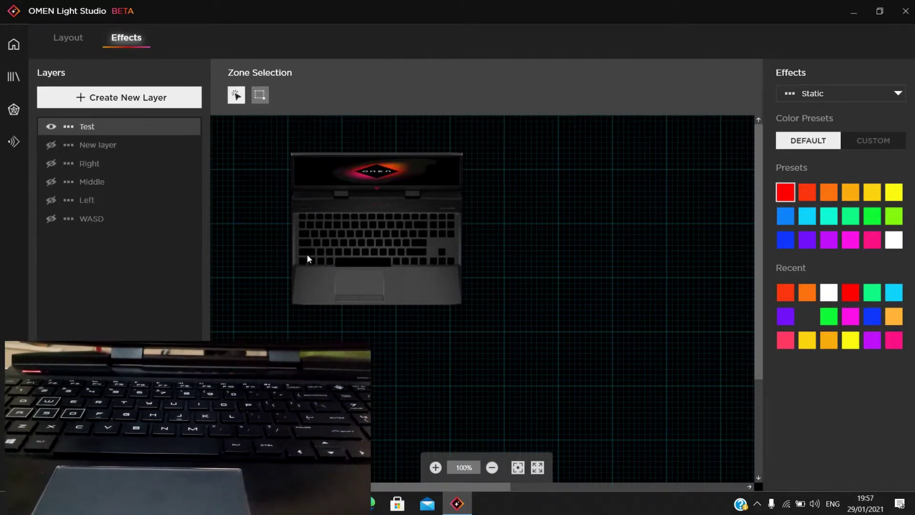
{"action": "left_click", "coordinate": [304, 243]}
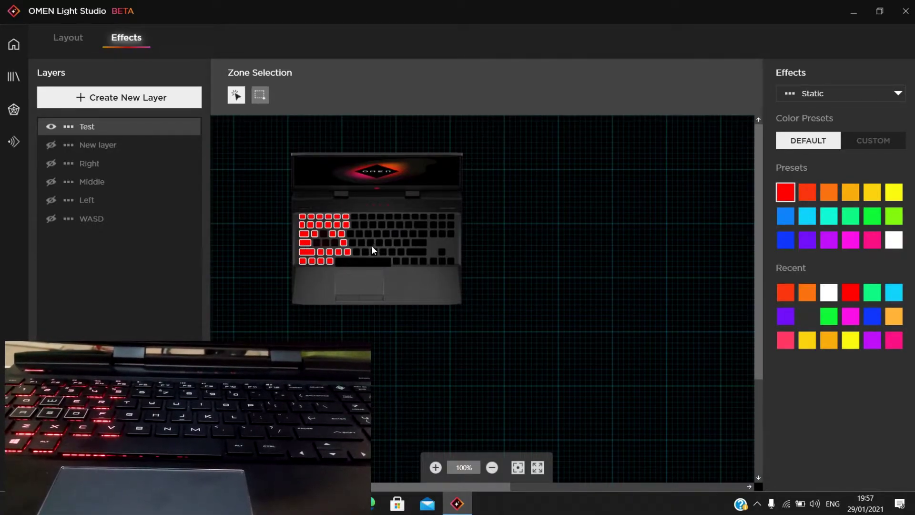
{"action": "left_click", "coordinate": [395, 248]}
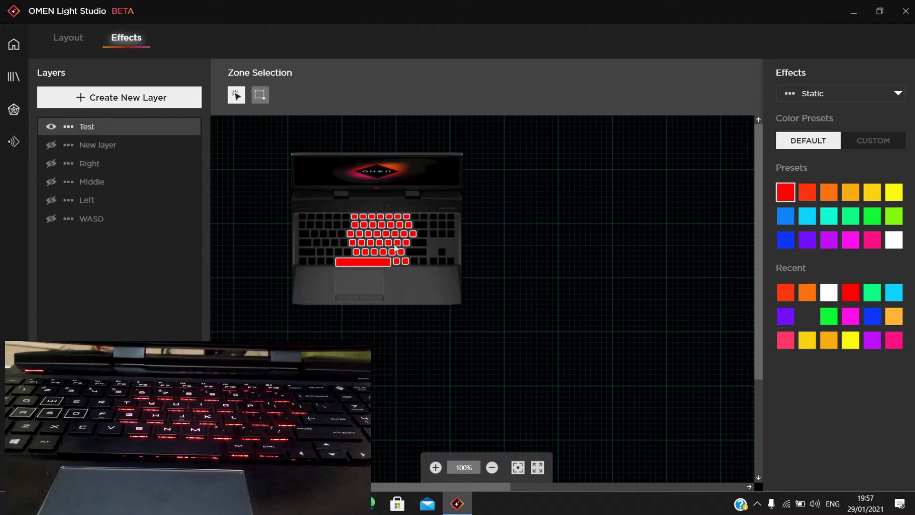
{"action": "left_click", "coordinate": [442, 262]}
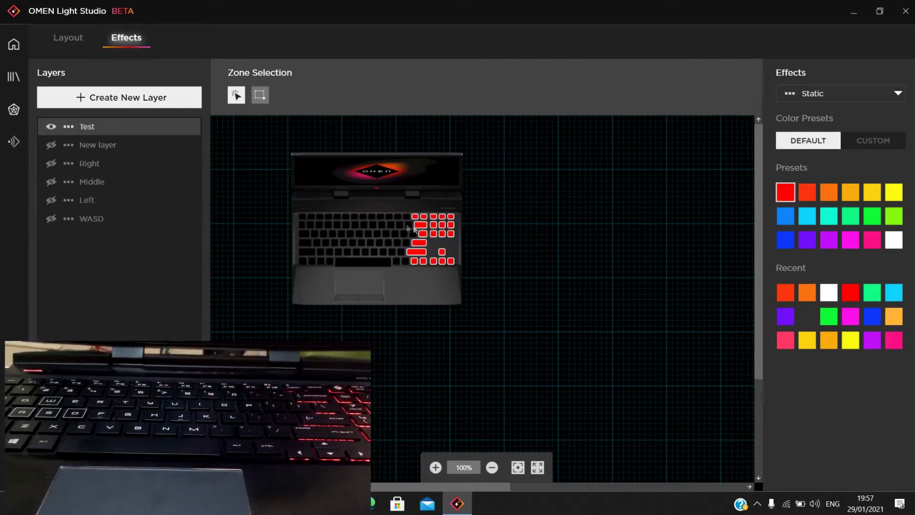
{"action": "left_click", "coordinate": [328, 242]}
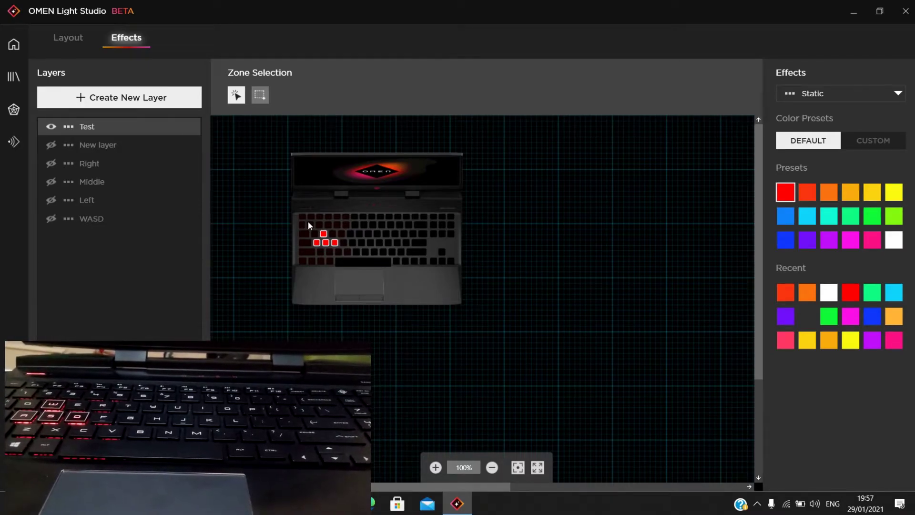
{"action": "left_click_drag", "start_coordinate": [305, 218], "coordinate": [450, 263]}
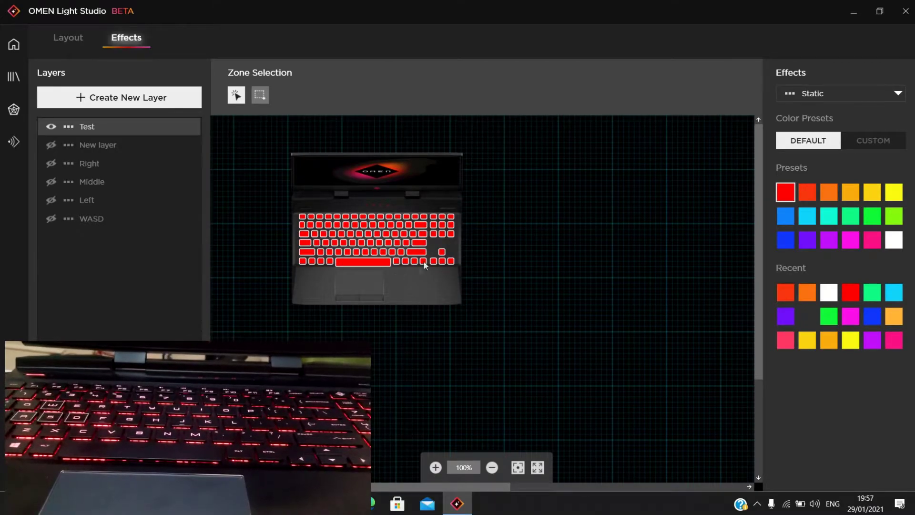
Step: Place a rectangular red zone over the keys, then move, widen and tilt it across the keyboard
{"action": "left_click", "coordinate": [259, 95]}
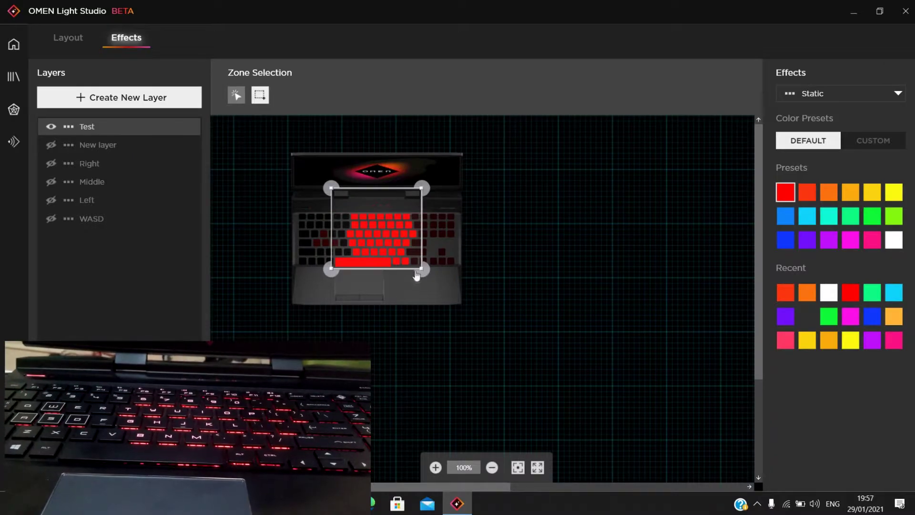
{"action": "left_click_drag", "start_coordinate": [368, 231], "coordinate": [470, 246]}
{"action": "left_click_drag", "start_coordinate": [417, 255], "coordinate": [401, 253]}
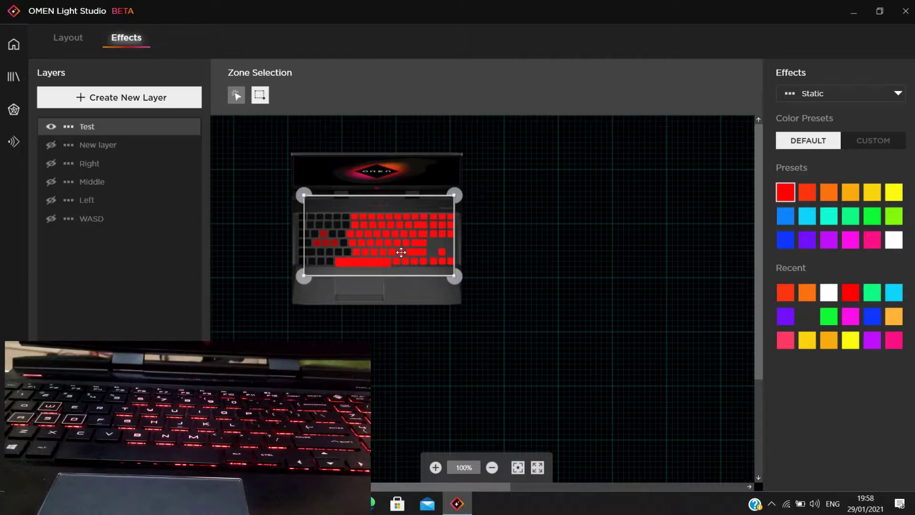
{"action": "left_click_drag", "start_coordinate": [305, 241], "coordinate": [296, 242]}
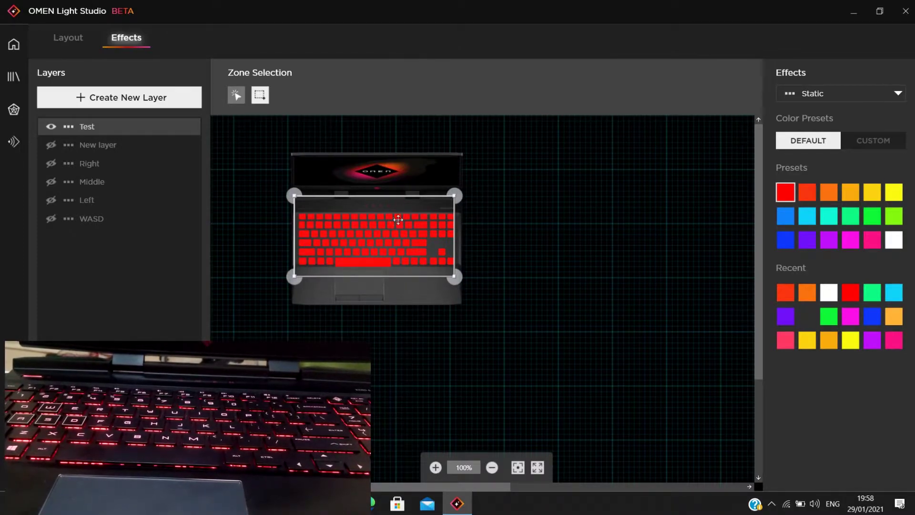
{"action": "left_click_drag", "start_coordinate": [423, 235], "coordinate": [425, 245]}
{"action": "left_click_drag", "start_coordinate": [460, 205], "coordinate": [412, 288]}
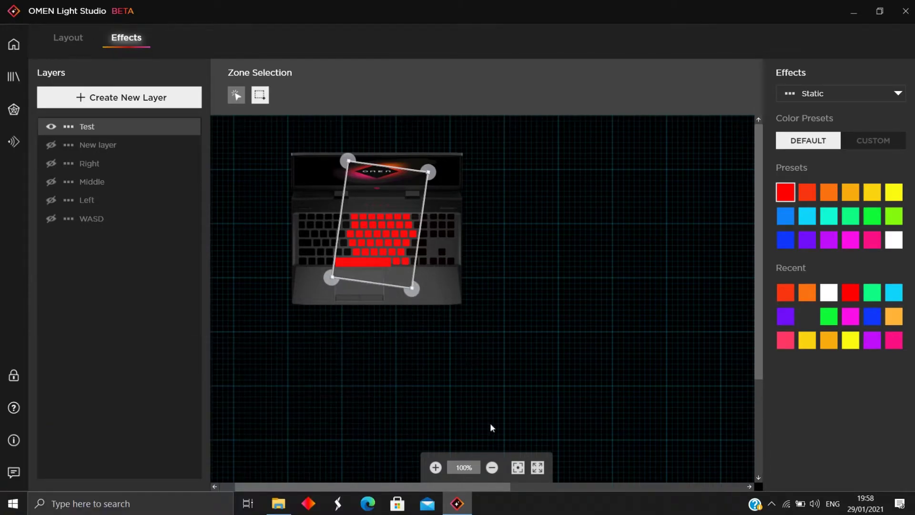
Step: Zoom the laptop preview in and out, reset its position and fit it to view
{"action": "left_click", "coordinate": [435, 468]}
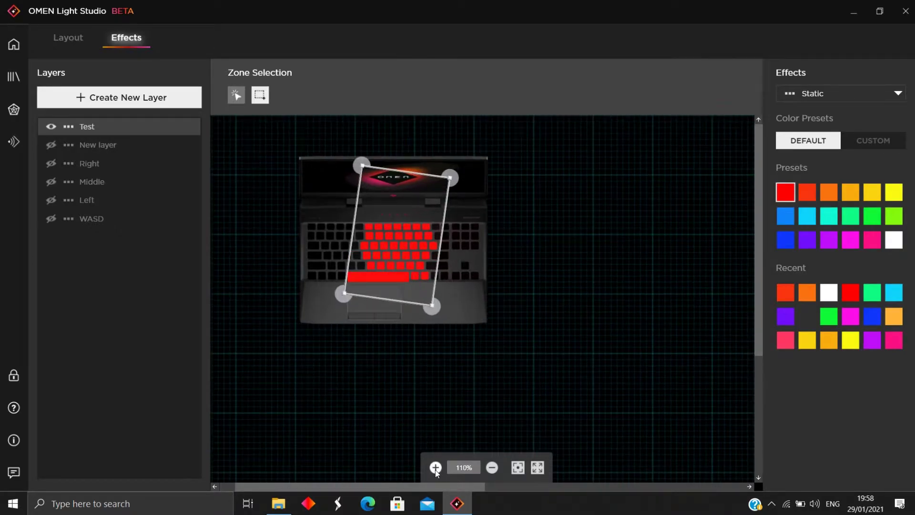
{"action": "left_click", "coordinate": [492, 468]}
{"action": "left_click", "coordinate": [492, 468]}
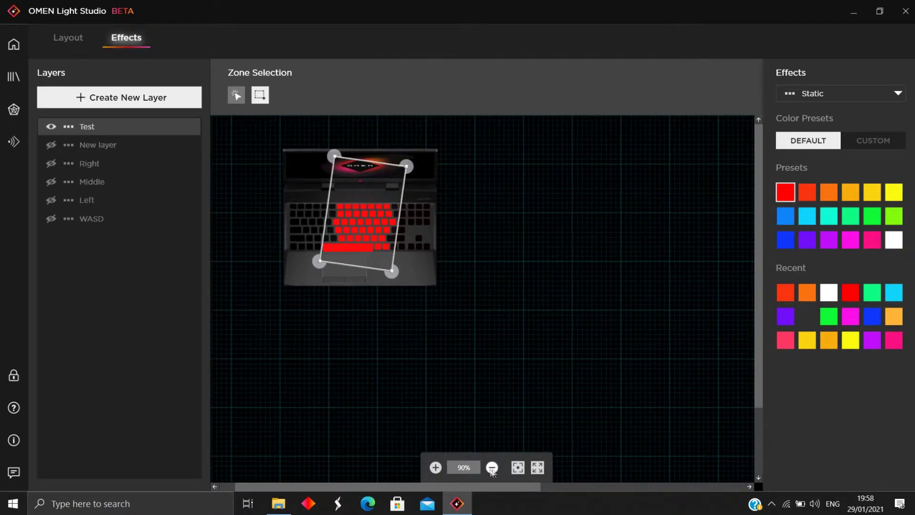
{"action": "left_click", "coordinate": [518, 467]}
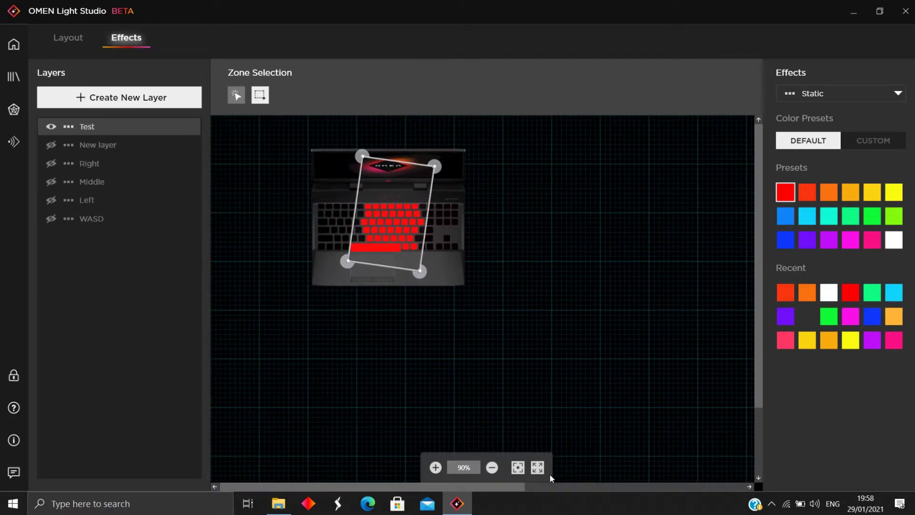
{"action": "left_click", "coordinate": [538, 468]}
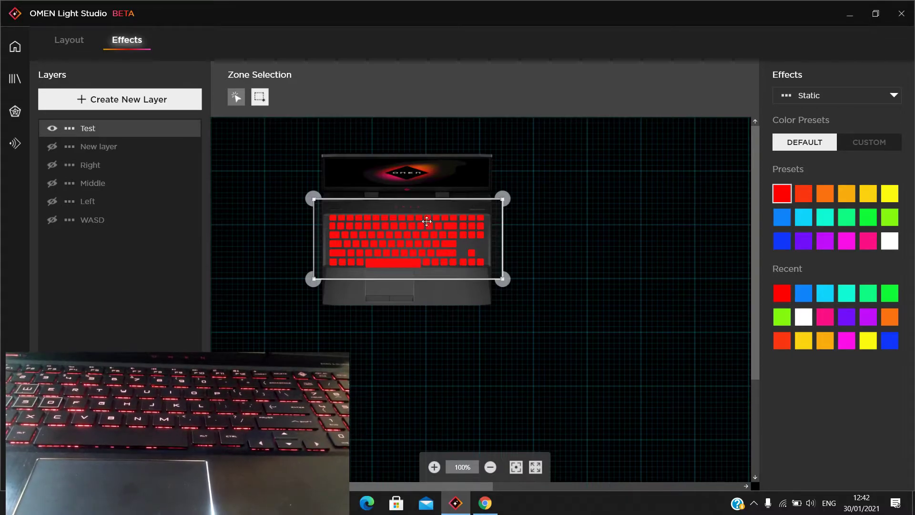
Step: Nudge the keyboard zone, then try yellow, blue, cyan, teal and white presets before settling on purple
{"action": "left_click_drag", "start_coordinate": [422, 202], "coordinate": [453, 203]}
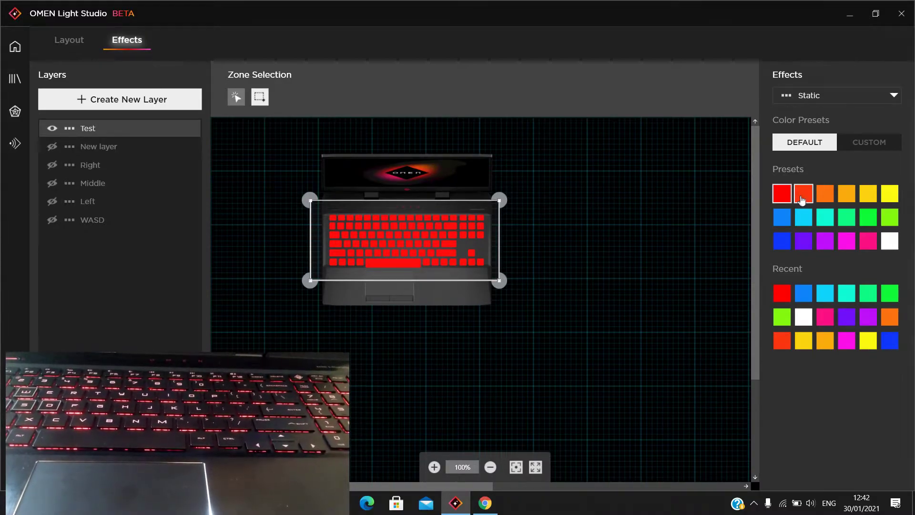
{"action": "left_click", "coordinate": [889, 193]}
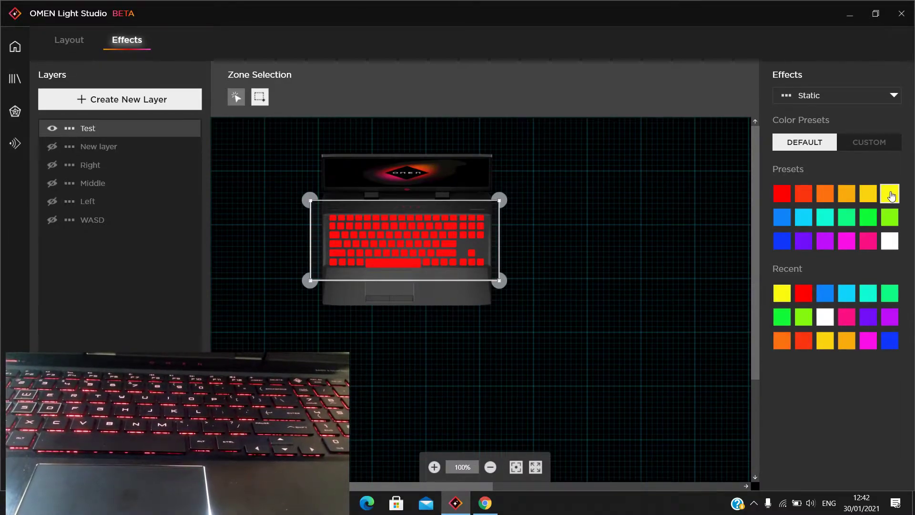
{"action": "left_click", "coordinate": [782, 241]}
{"action": "left_click", "coordinate": [804, 221]}
{"action": "left_click", "coordinate": [847, 216]}
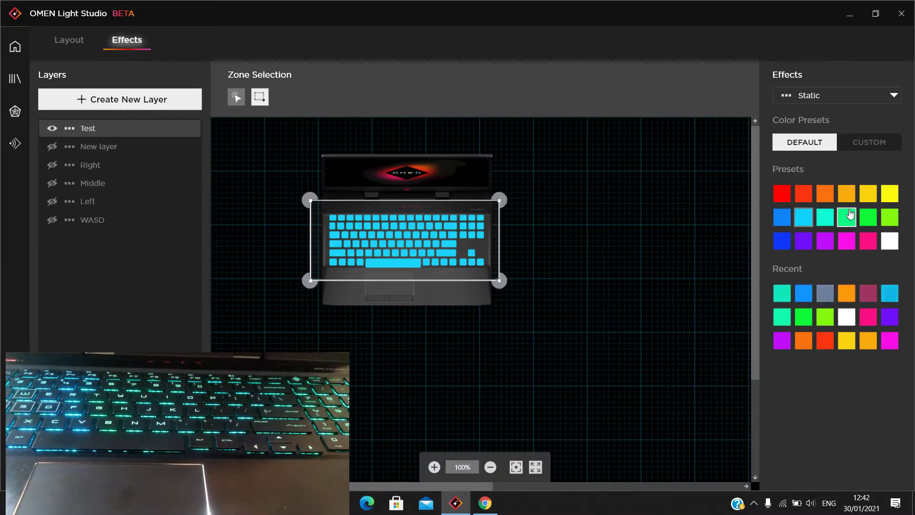
{"action": "left_click", "coordinate": [885, 241]}
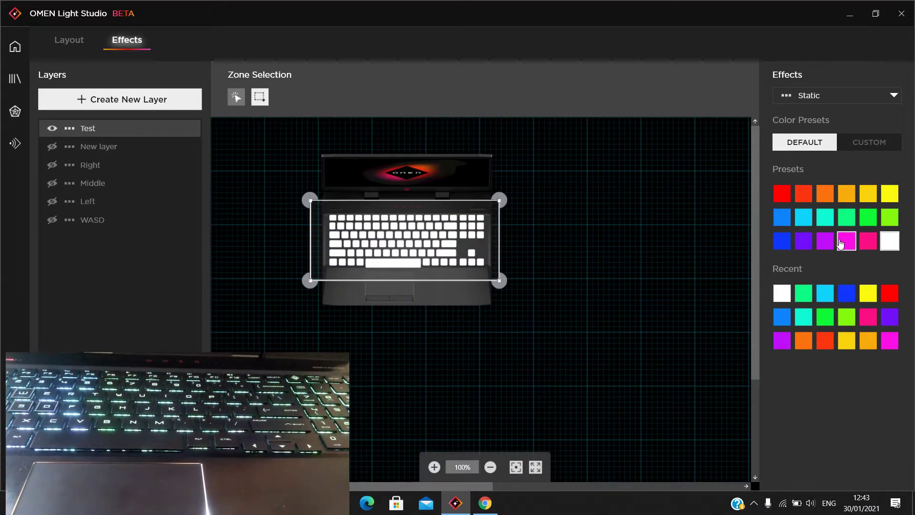
{"action": "left_click", "coordinate": [825, 241]}
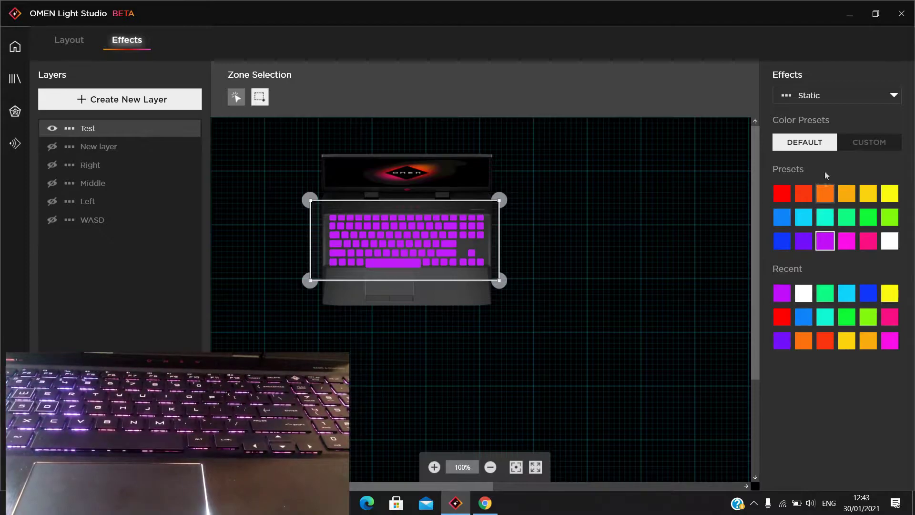
Step: Apply the red CUSTOM colour, opening and cancelling the Color Editor without changes
{"action": "left_click", "coordinate": [881, 143]}
{"action": "left_click", "coordinate": [782, 174]}
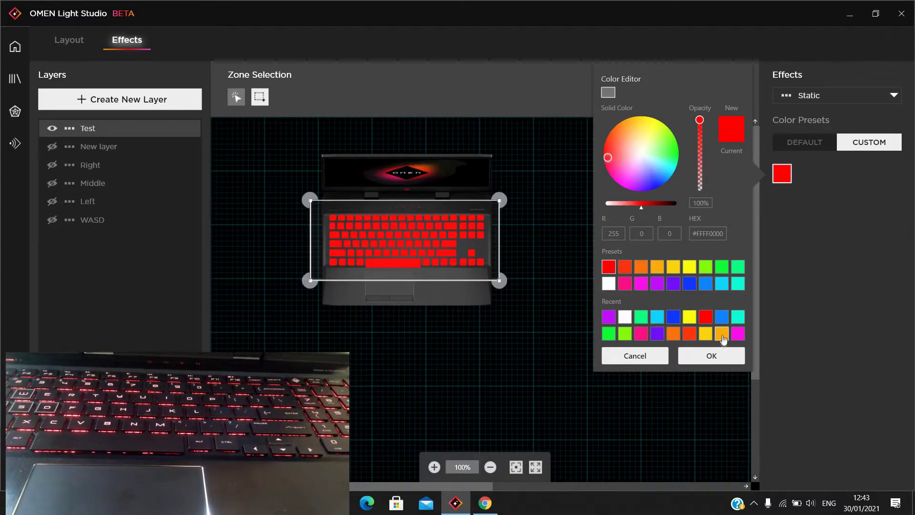
{"action": "left_click", "coordinate": [648, 362]}
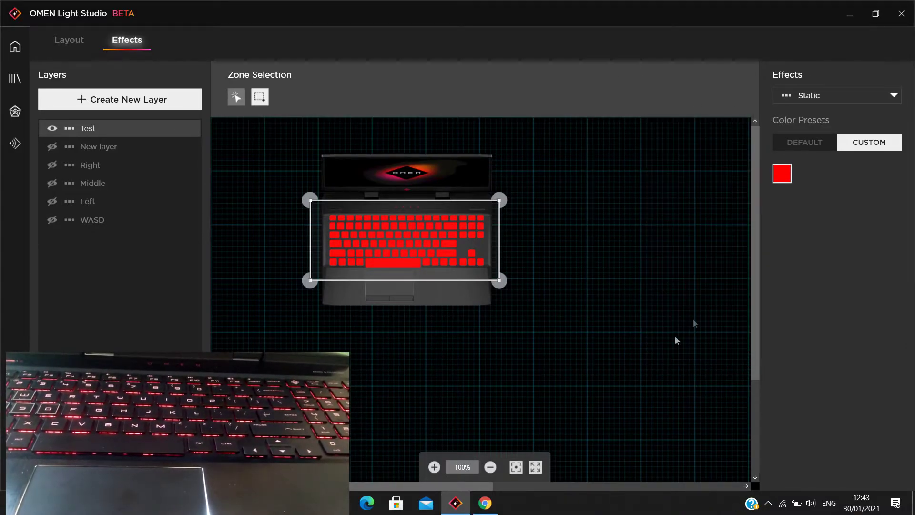
Step: Change the effect to Ambient, trying Foreground App before settling on Entire Screen capture
{"action": "left_click", "coordinate": [834, 95]}
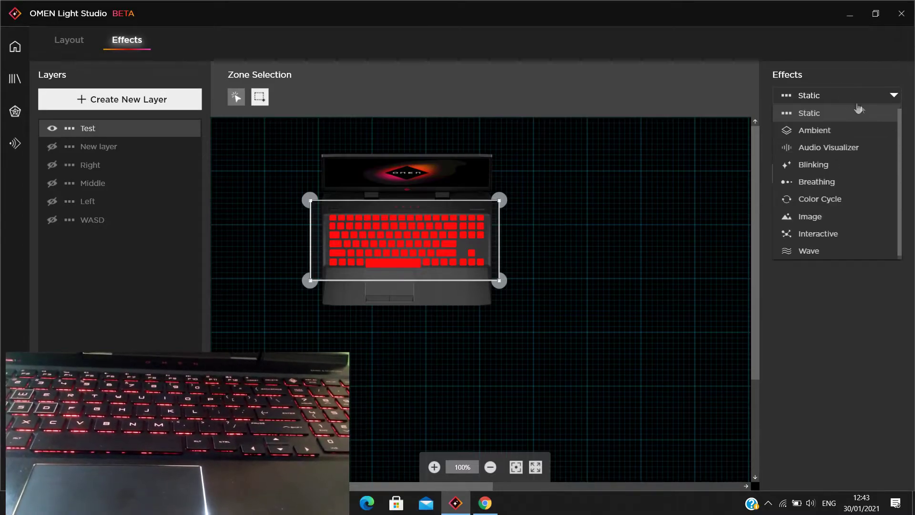
{"action": "left_click", "coordinate": [837, 133]}
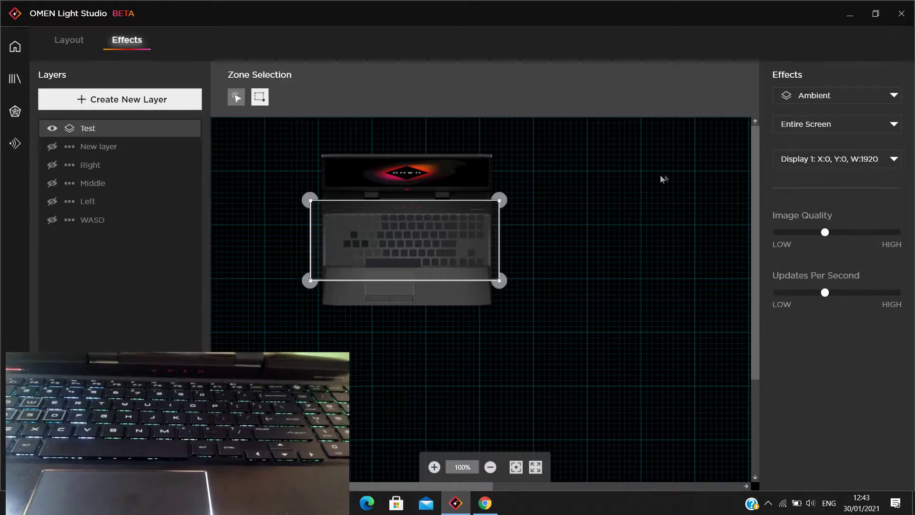
{"action": "left_click", "coordinate": [851, 131]}
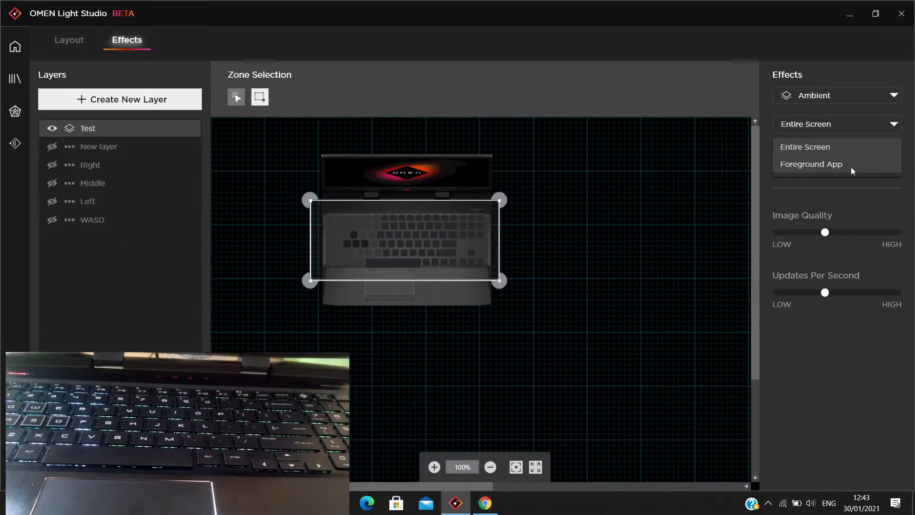
{"action": "left_click", "coordinate": [851, 165]}
{"action": "left_click", "coordinate": [826, 133]}
{"action": "left_click", "coordinate": [845, 147]}
Step: Keep Display 1 as the capture source, adjust Image Quality, and bring up the Für Elise video
{"action": "left_click", "coordinate": [864, 162]}
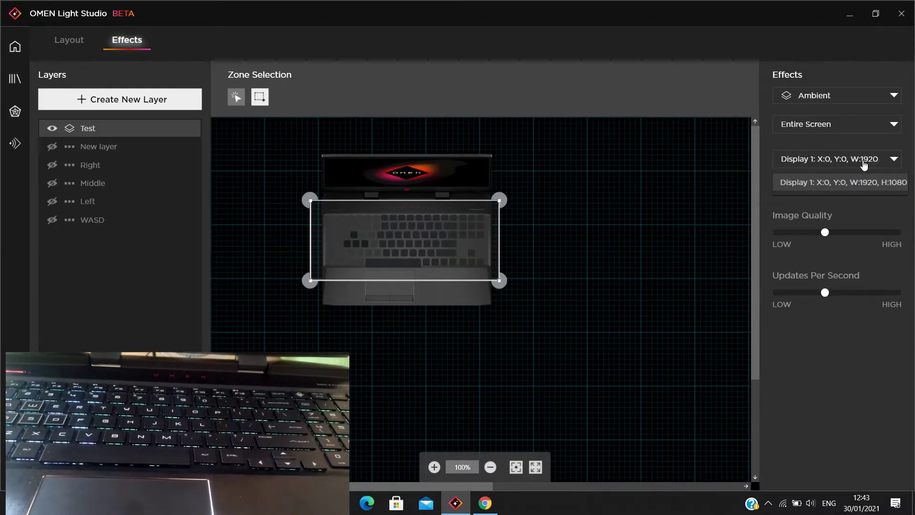
{"action": "left_click", "coordinate": [858, 182]}
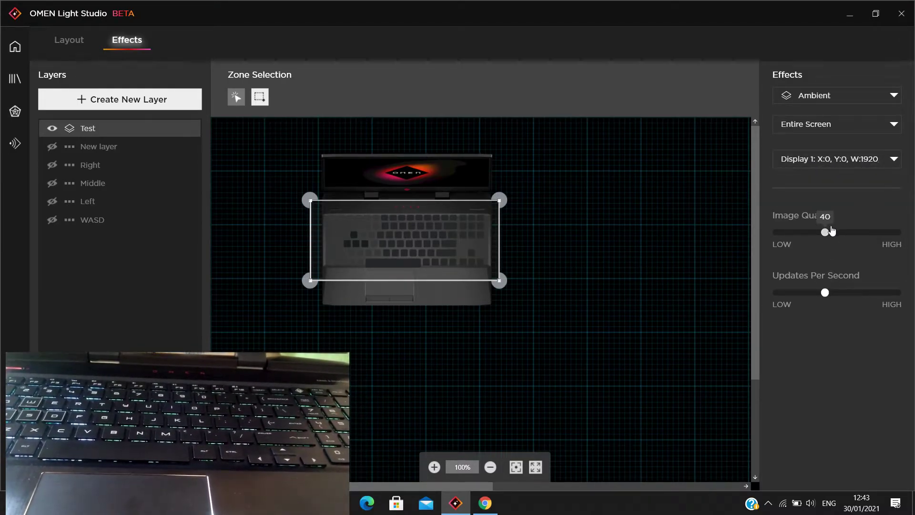
{"action": "left_click_drag", "start_coordinate": [825, 233], "coordinate": [849, 233]}
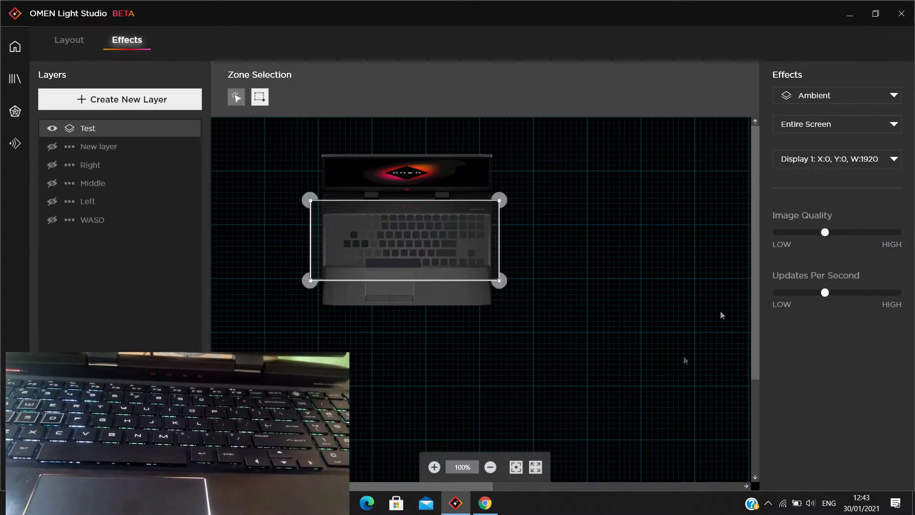
{"action": "left_click", "coordinate": [486, 503]}
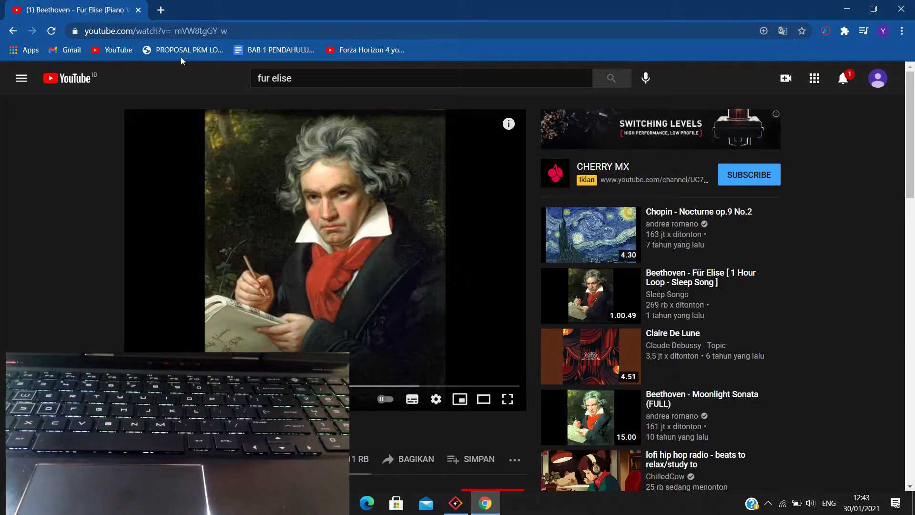
{"action": "left_click", "coordinate": [162, 10]}
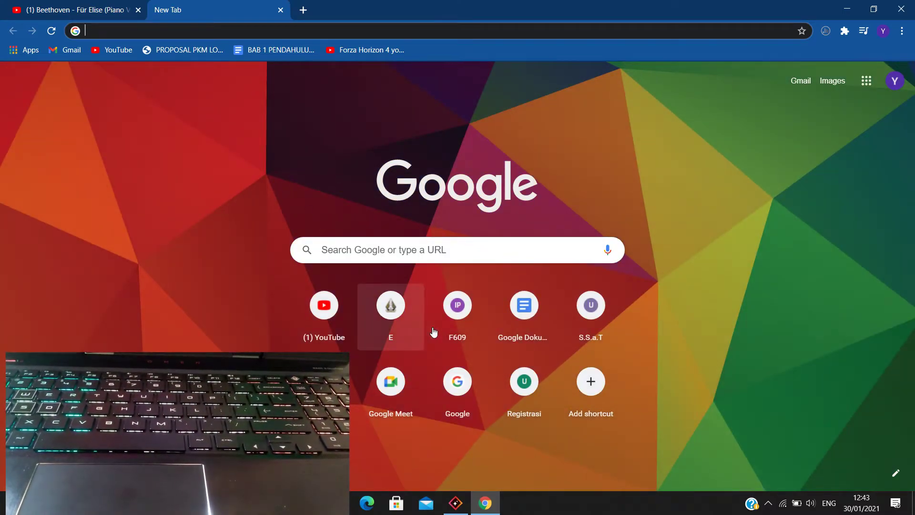
{"action": "left_click", "coordinate": [429, 186]}
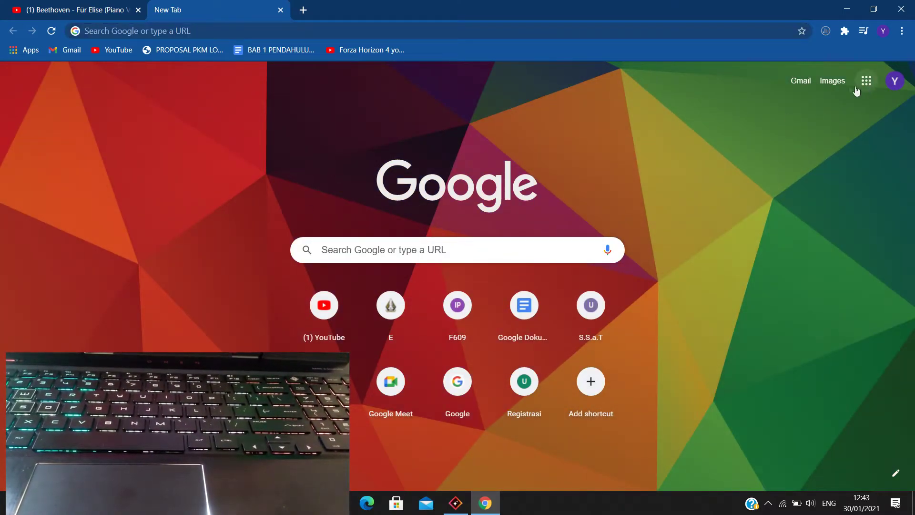
{"action": "left_click", "coordinate": [831, 82]}
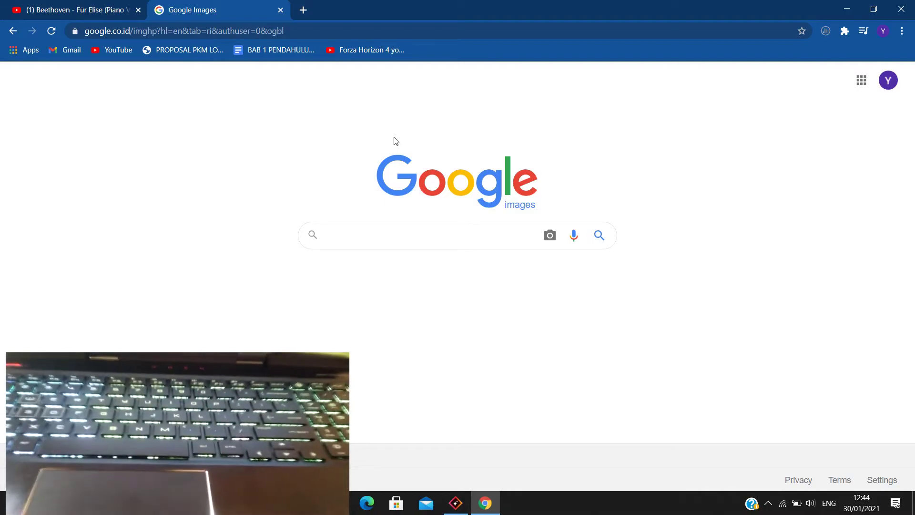
{"action": "left_click", "coordinate": [280, 10]}
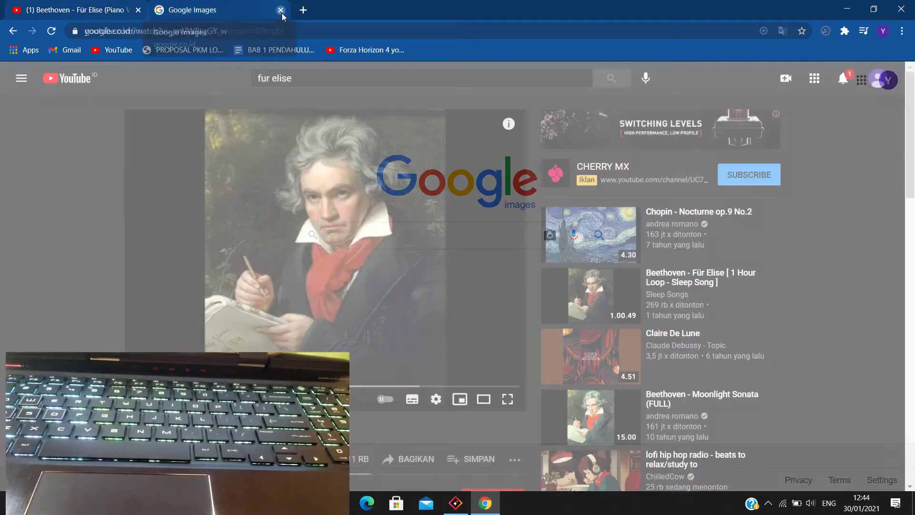
{"action": "left_click", "coordinate": [467, 507]}
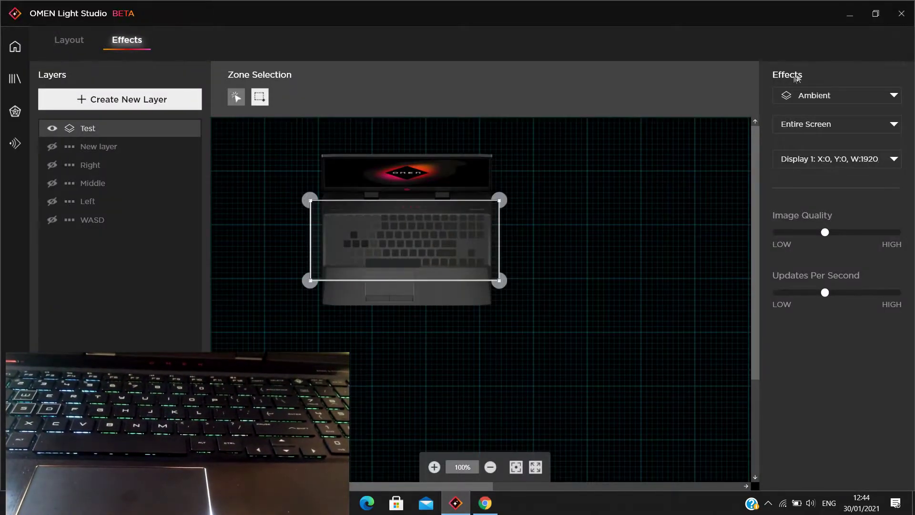
Step: Change the Test layer's effect to Audio Visualizer, keeping the Power Bars style
{"action": "left_click", "coordinate": [835, 98]}
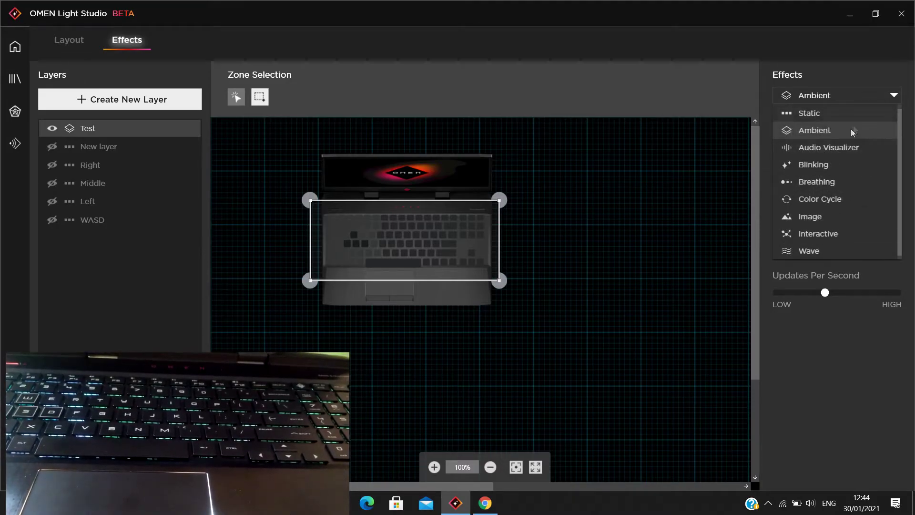
{"action": "left_click", "coordinate": [842, 149]}
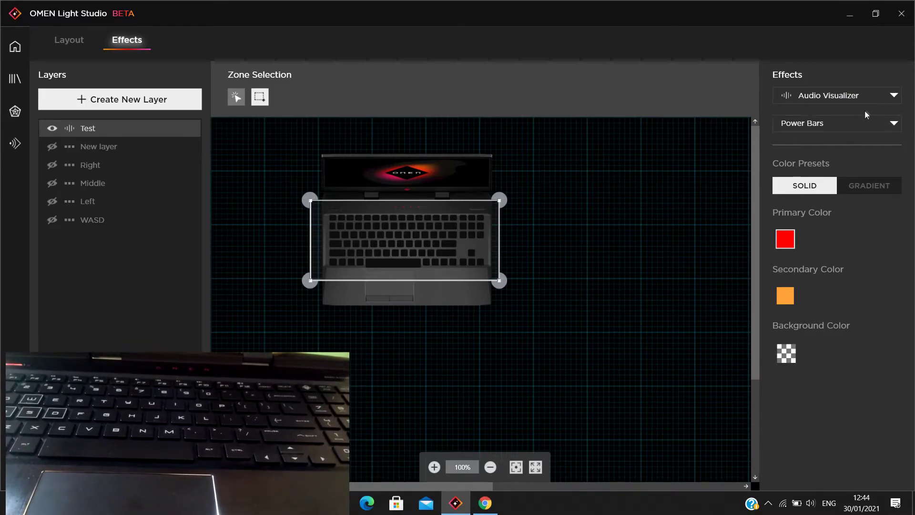
{"action": "left_click", "coordinate": [860, 126]}
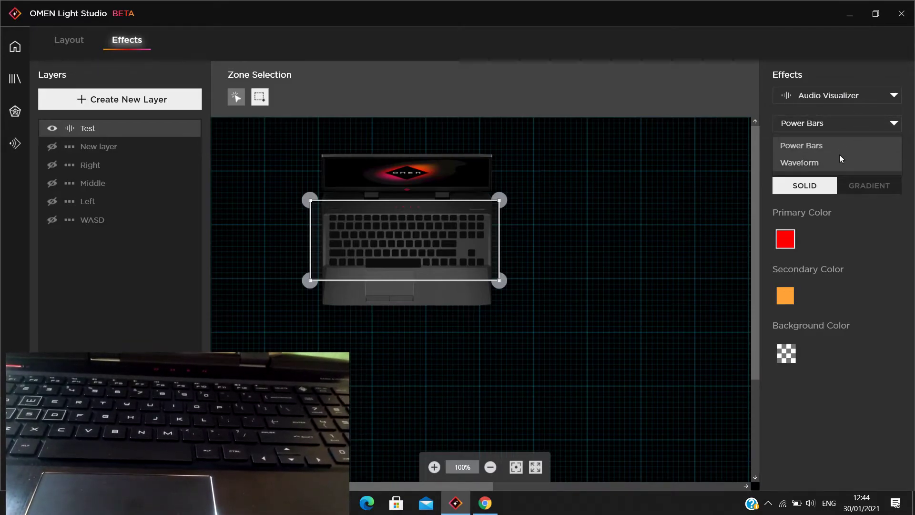
{"action": "left_click", "coordinate": [861, 149]}
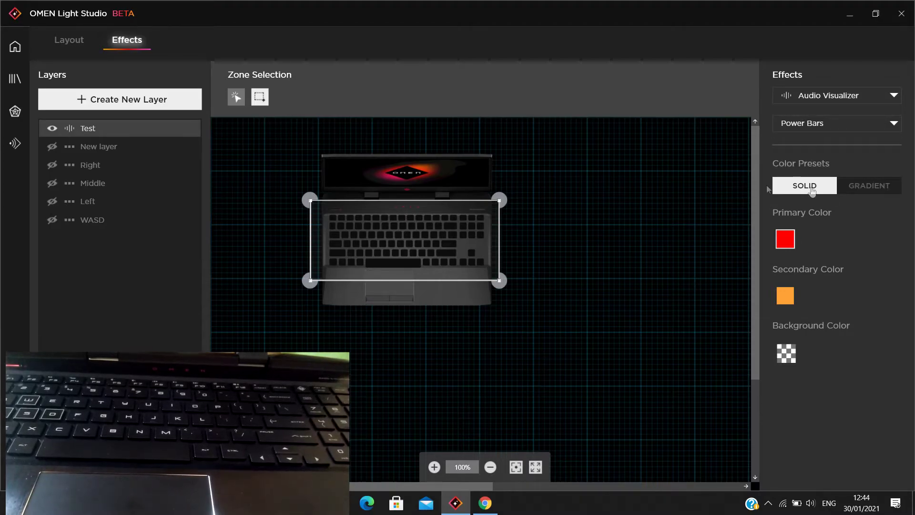
Step: Bring the Für Elise video forward, then return to the lighting editor
{"action": "left_click", "coordinate": [495, 500]}
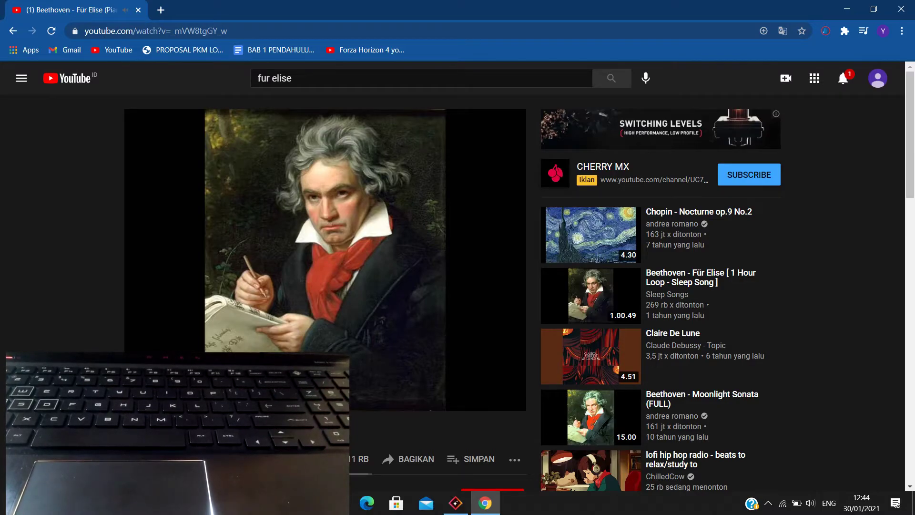
{"action": "mouse_move", "coordinate": [339, 123]}
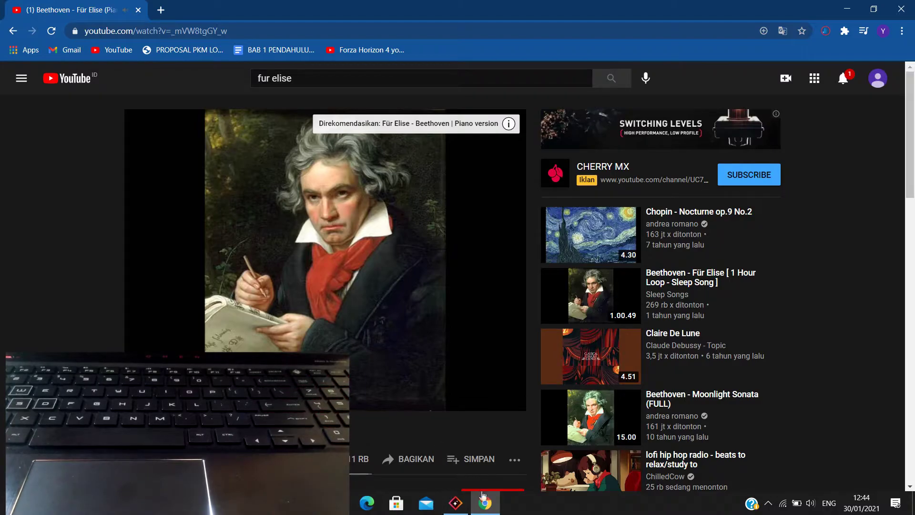
{"action": "left_click", "coordinate": [455, 503]}
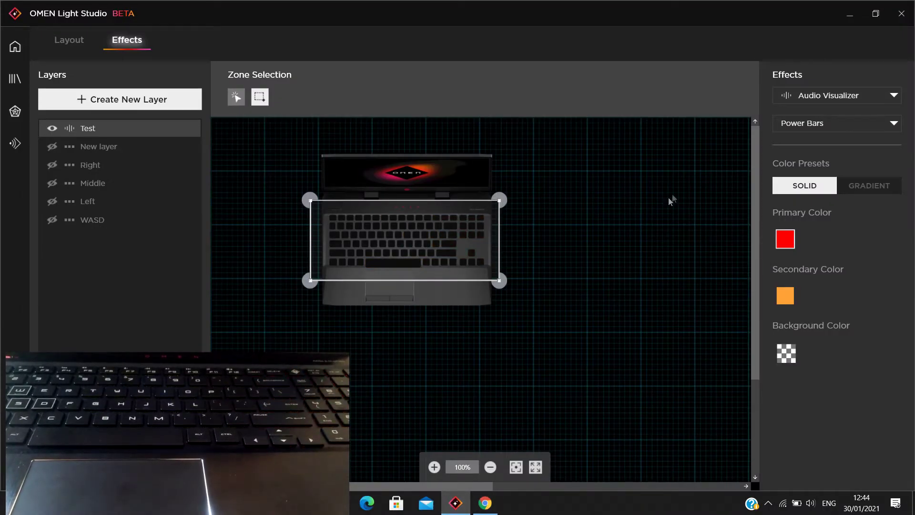
Step: Apply the rainbow gradient to Power Bars, briefly try Waveform, then switch to the Für Elise video
{"action": "left_click", "coordinate": [870, 188]}
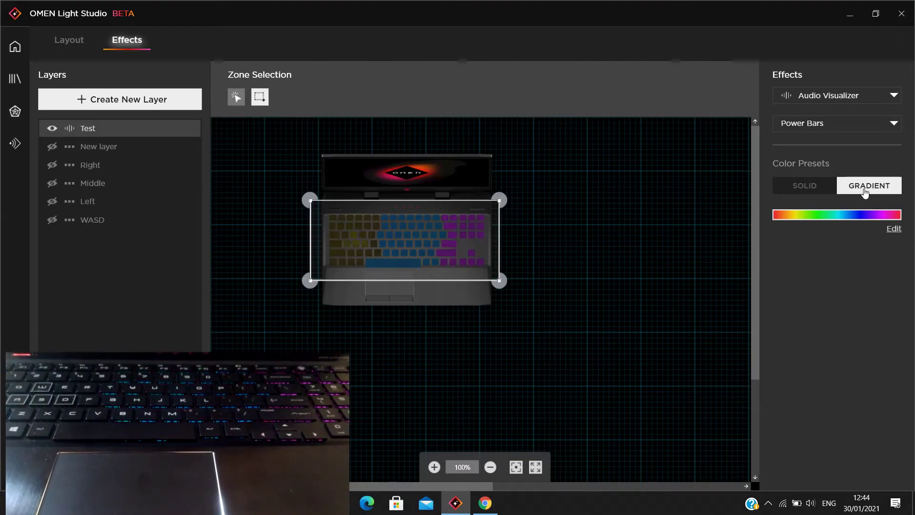
{"action": "left_click", "coordinate": [851, 123]}
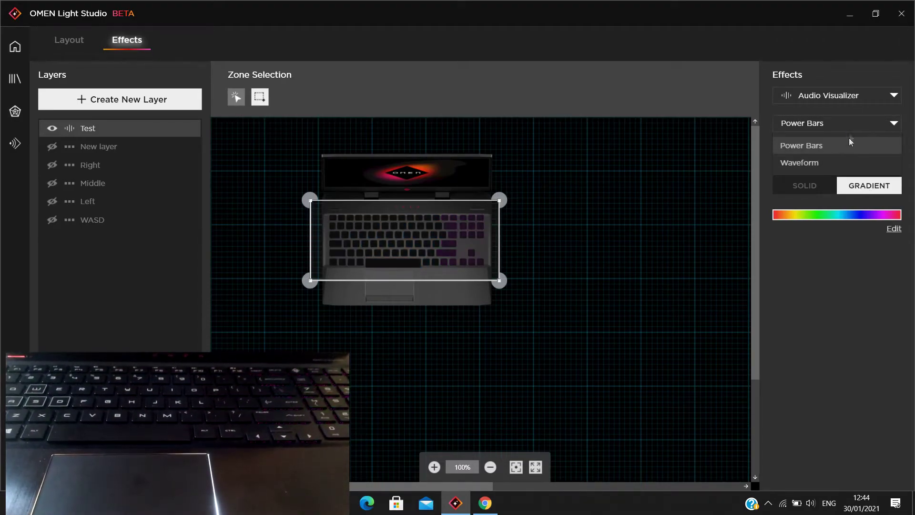
{"action": "left_click", "coordinate": [811, 165]}
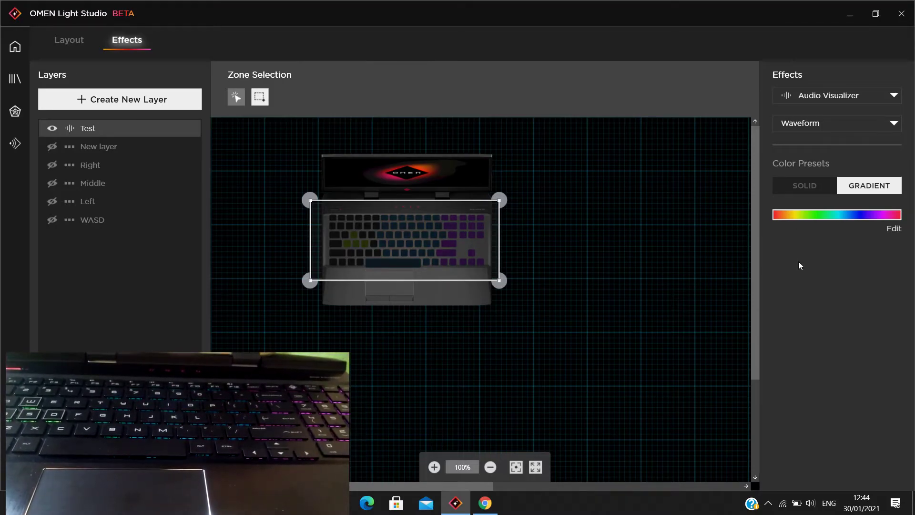
{"action": "left_click", "coordinate": [845, 125]}
{"action": "left_click", "coordinate": [825, 145]}
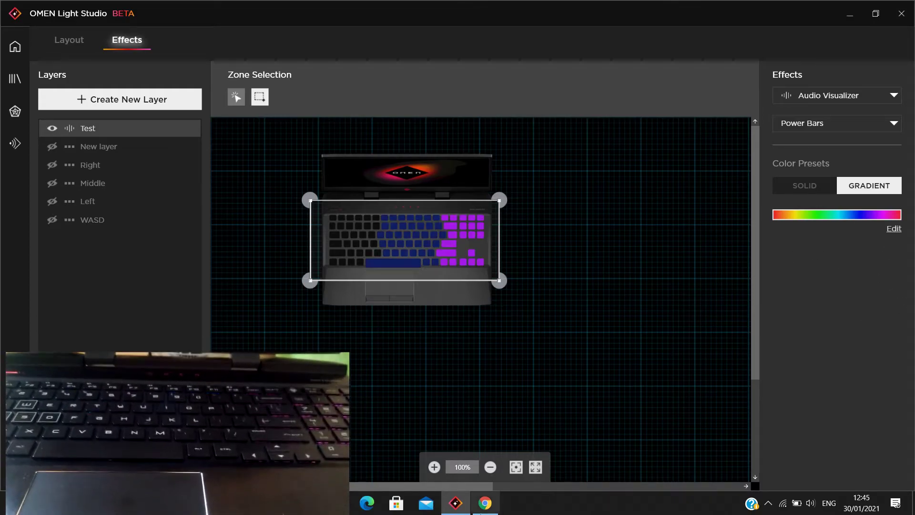
{"action": "left_click", "coordinate": [485, 503]}
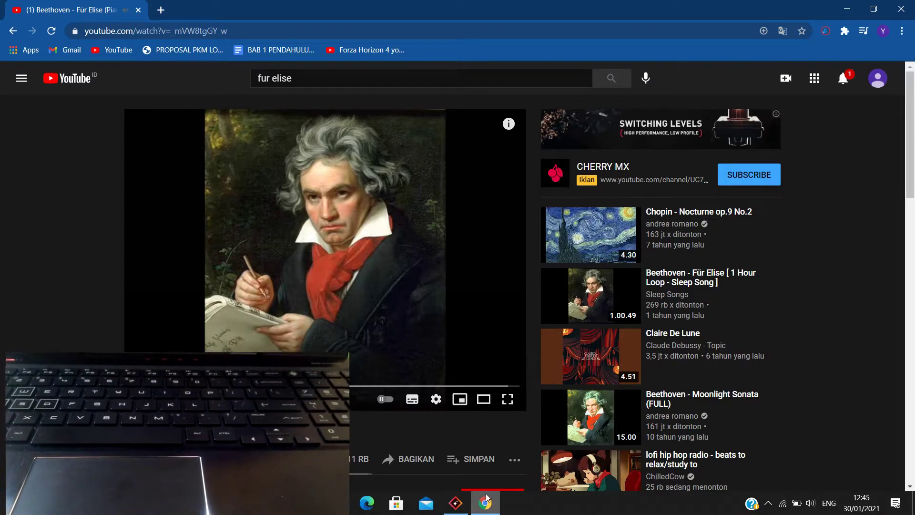
Step: Change the Test layer's effect to Blinking, leaving the primary colour unchanged
{"action": "left_click", "coordinate": [456, 503]}
{"action": "left_click", "coordinate": [799, 104]}
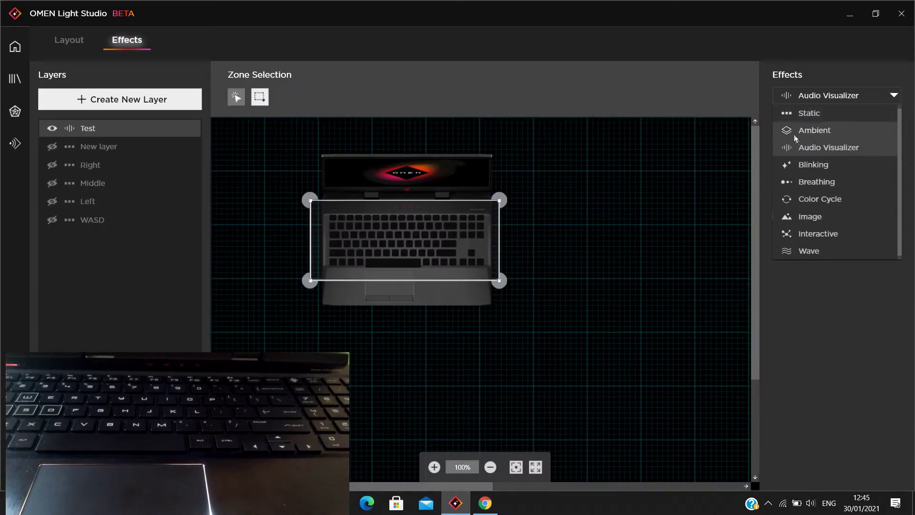
{"action": "left_click", "coordinate": [828, 165]}
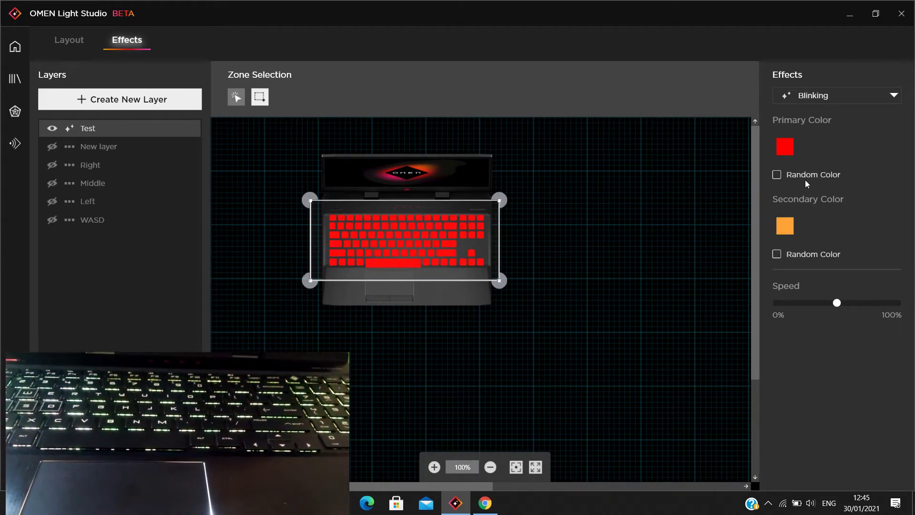
{"action": "left_click", "coordinate": [785, 147]}
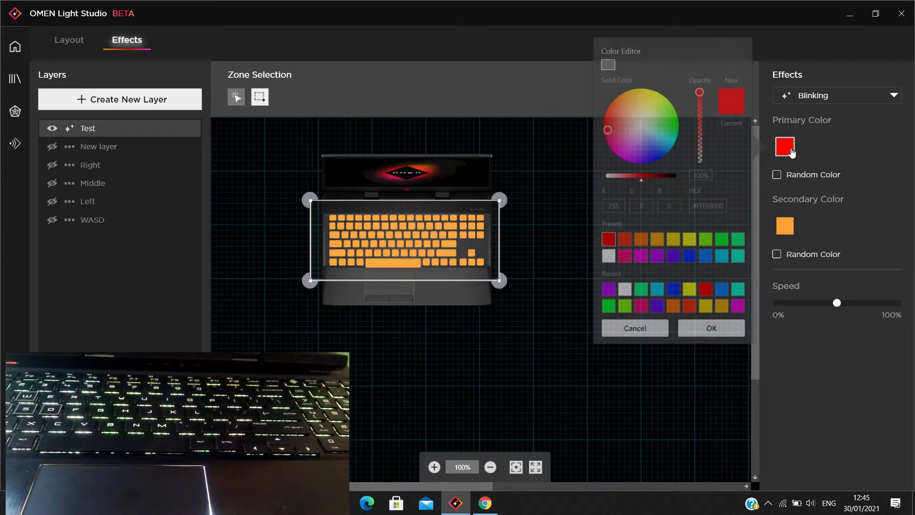
{"action": "left_click", "coordinate": [891, 160]}
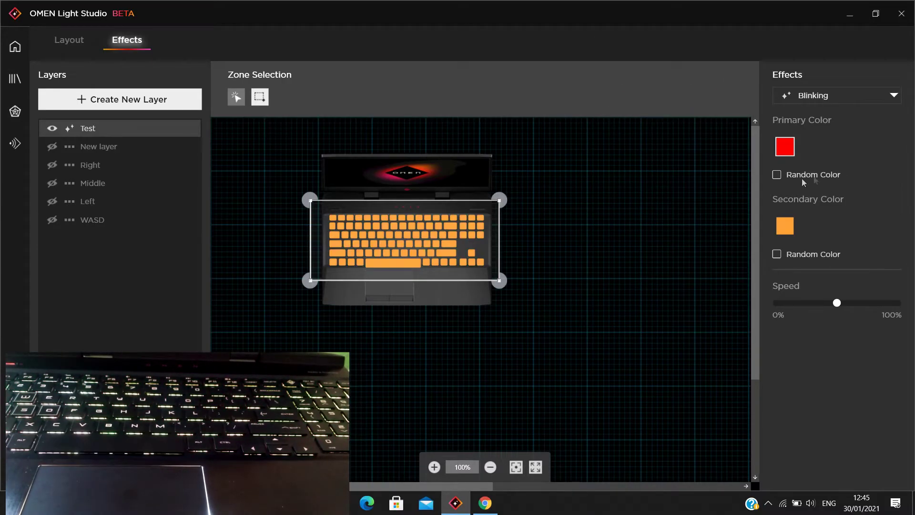
Step: Try blinking speeds of about 75% and 26%, settling at about 55%
{"action": "left_click_drag", "start_coordinate": [838, 303], "coordinate": [869, 305]}
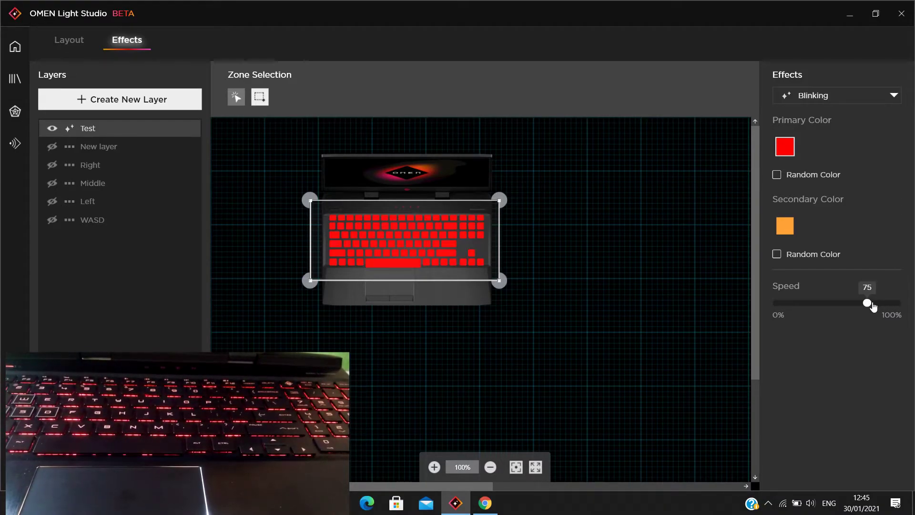
{"action": "mouse_move", "coordinate": [871, 309]}
{"action": "left_click_drag", "start_coordinate": [868, 303], "coordinate": [808, 304]}
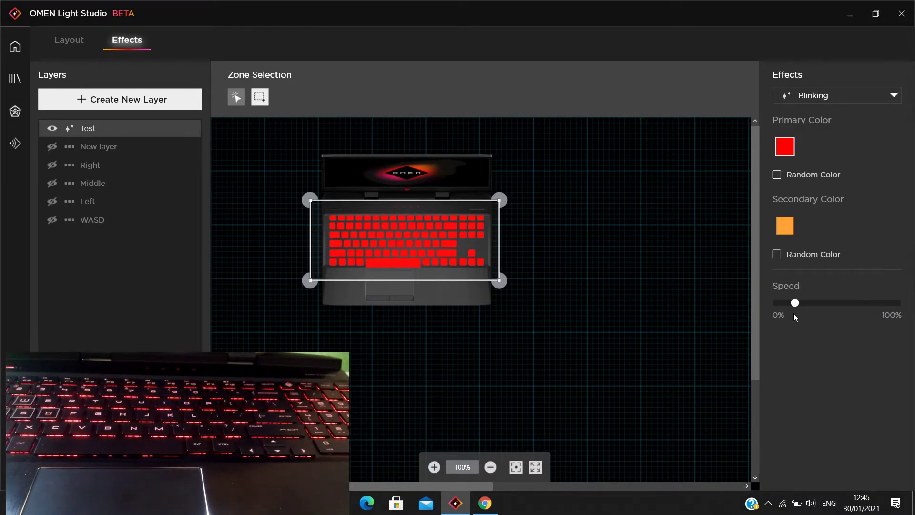
{"action": "mouse_move", "coordinate": [799, 305]}
{"action": "left_click_drag", "start_coordinate": [799, 305], "coordinate": [844, 304]}
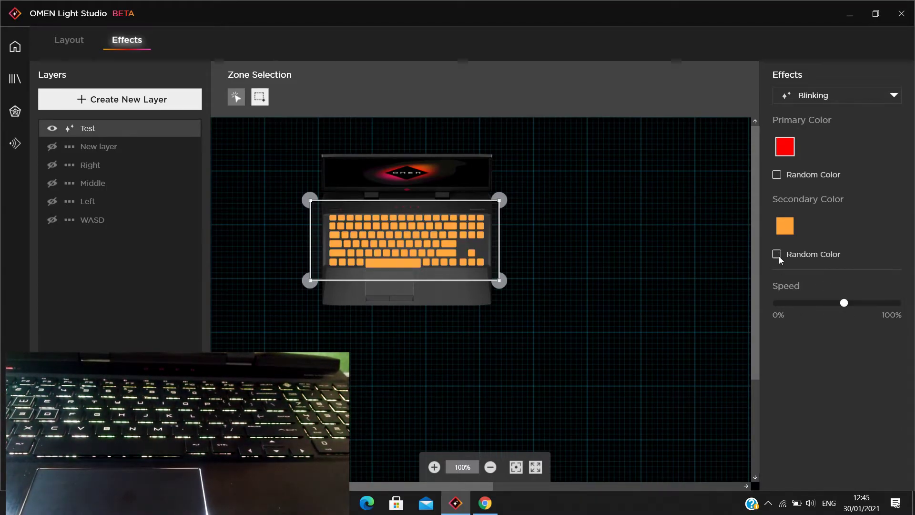
Step: Turn random primary and secondary colours off, then change the effect to Breathing
{"action": "left_click", "coordinate": [776, 177]}
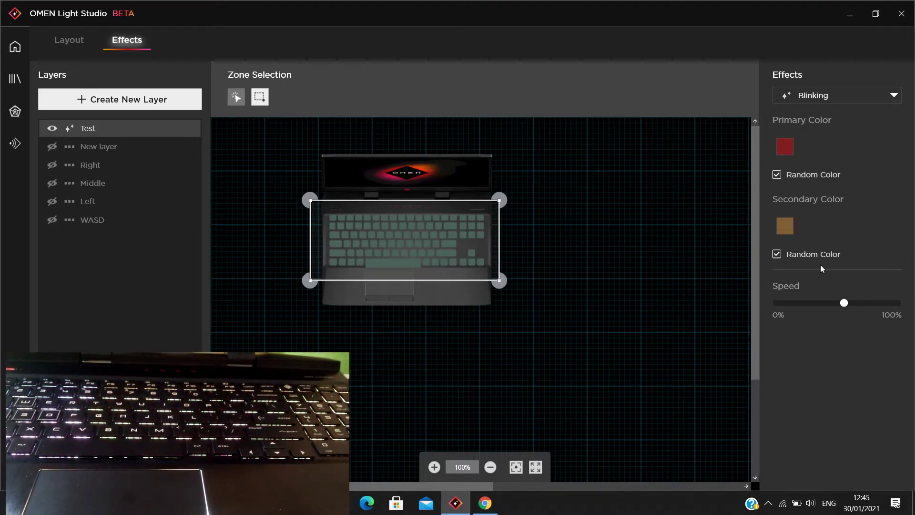
{"action": "left_click", "coordinate": [776, 255]}
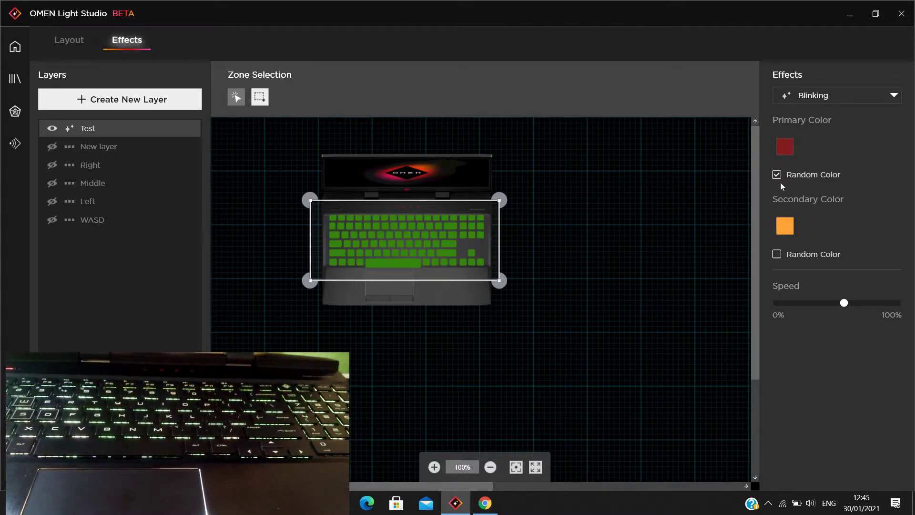
{"action": "left_click", "coordinate": [778, 176]}
{"action": "left_click", "coordinate": [836, 97]}
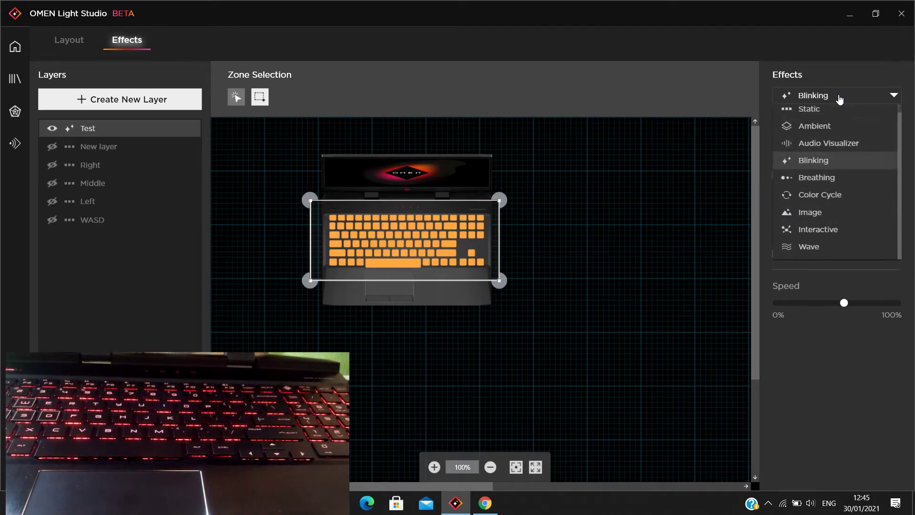
{"action": "left_click", "coordinate": [847, 184]}
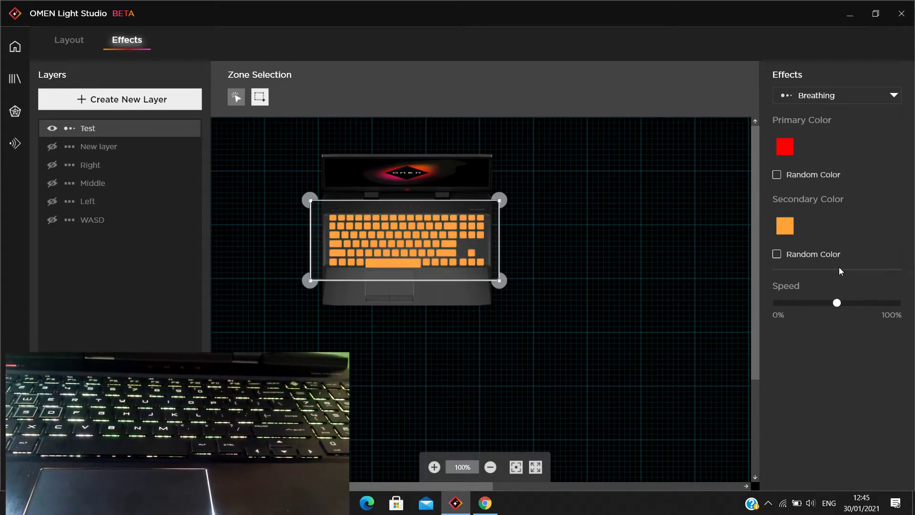
Step: Check the effects list and primary colour editor without changes, keeping Breathing, then reopen the effects list
{"action": "left_click", "coordinate": [853, 95]}
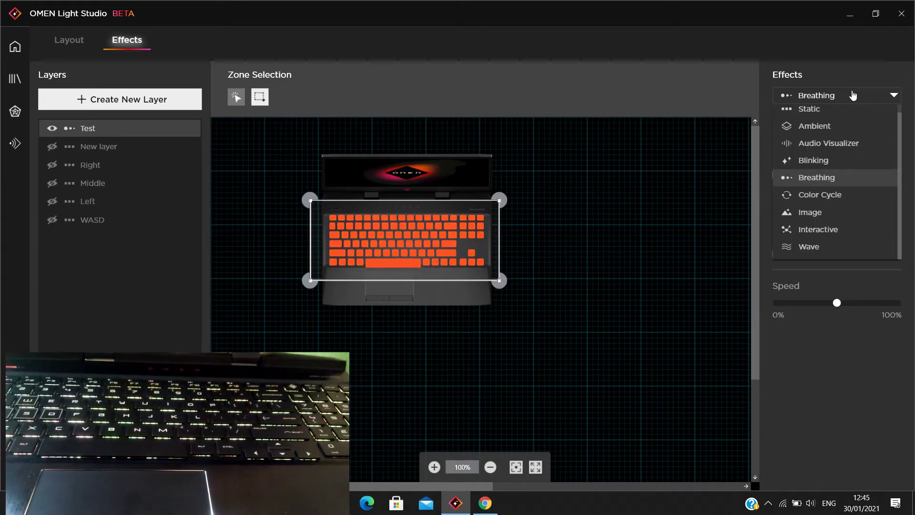
{"action": "left_click", "coordinate": [900, 93]}
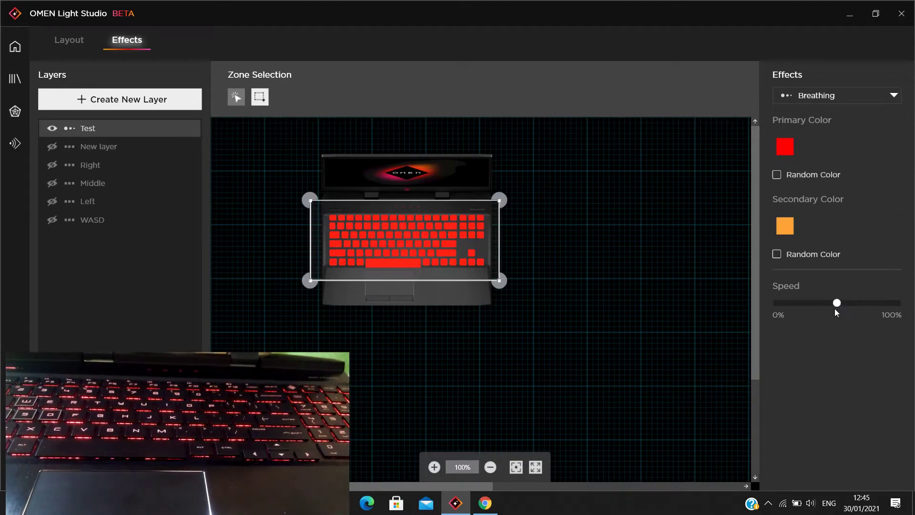
{"action": "left_click", "coordinate": [785, 147]}
{"action": "left_click", "coordinate": [655, 327]}
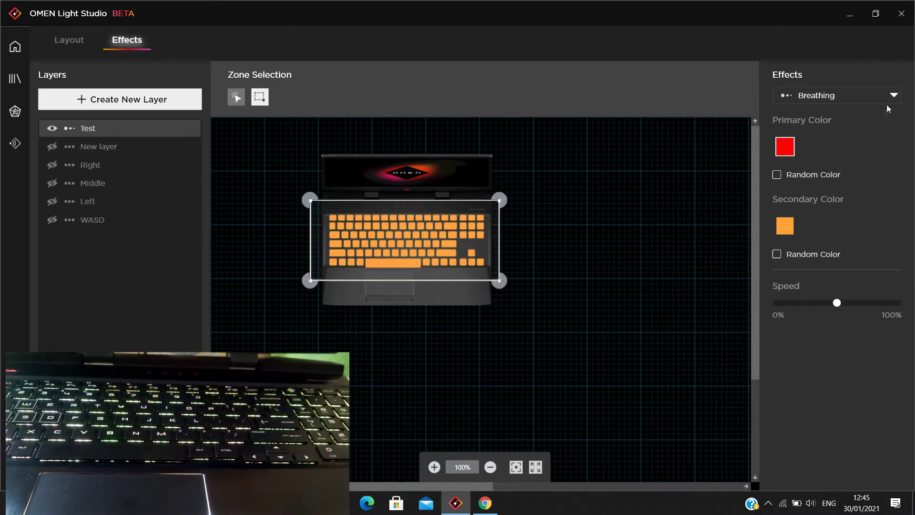
{"action": "left_click", "coordinate": [889, 96]}
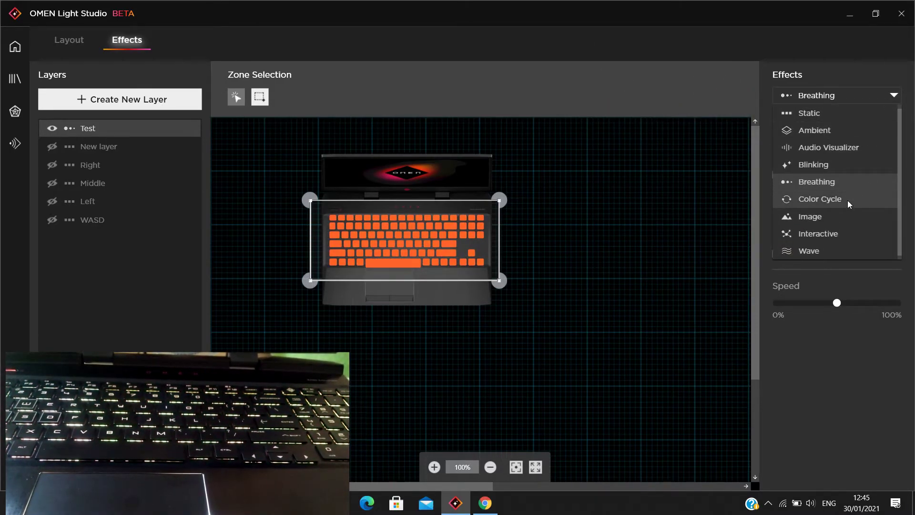
Step: Switch to Color Cycle and preview the Ocean, Jungle, Volcano and OMEN themes
{"action": "left_click", "coordinate": [848, 202]}
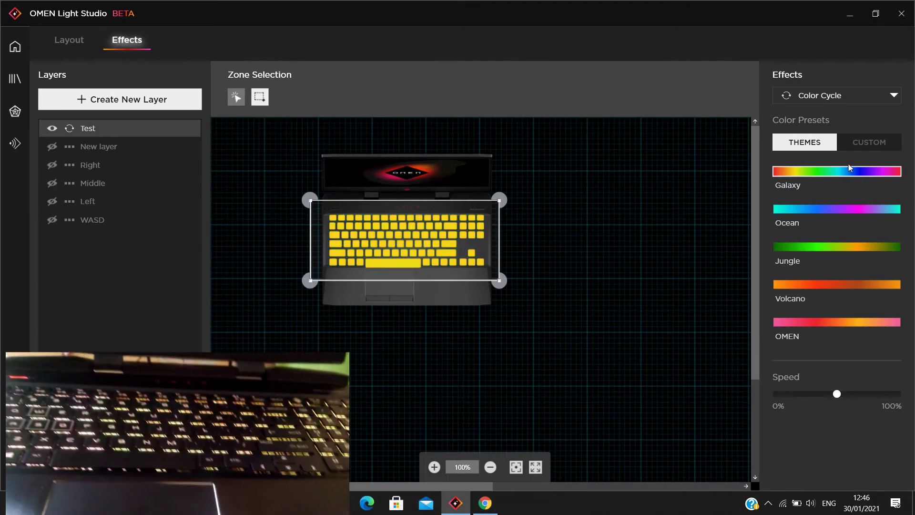
{"action": "left_click", "coordinate": [839, 212]}
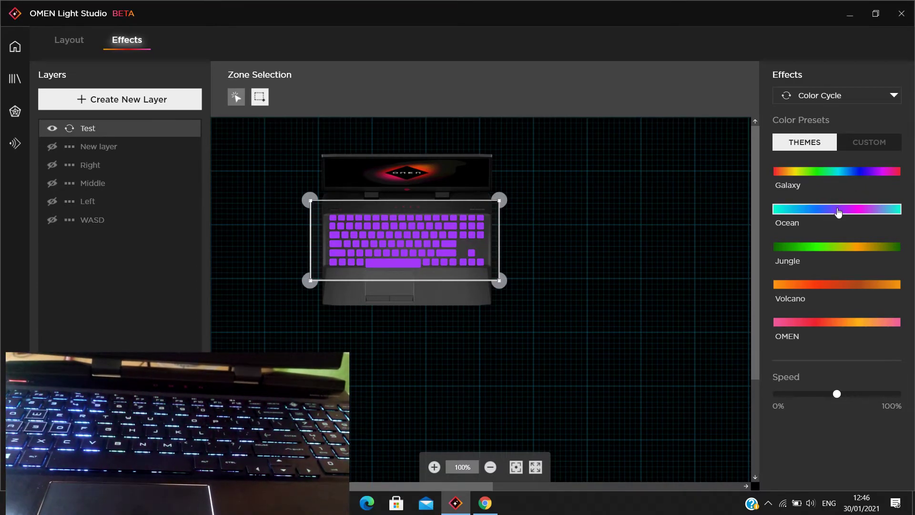
{"action": "left_click", "coordinate": [849, 252]}
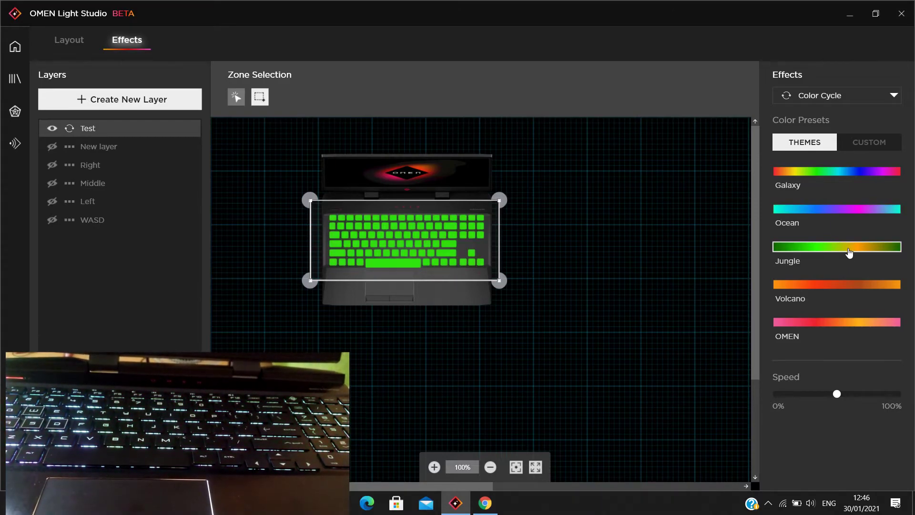
{"action": "left_click", "coordinate": [843, 286]}
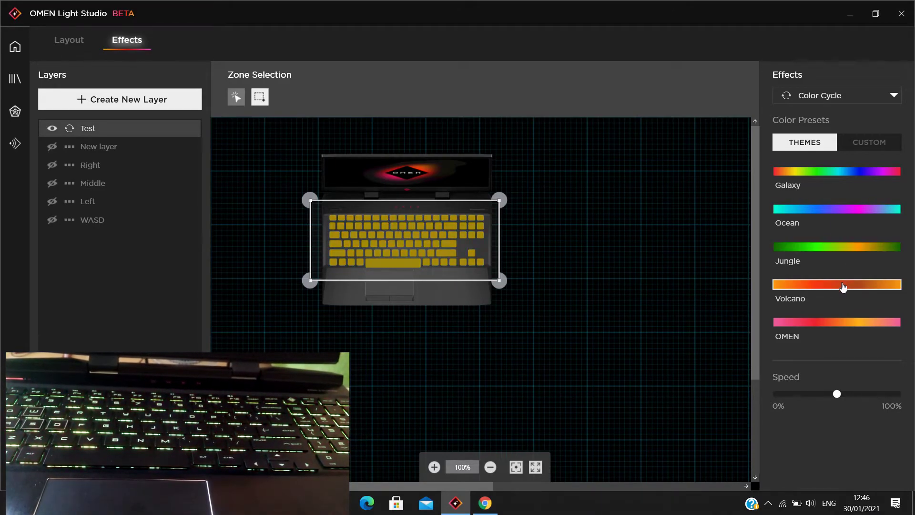
{"action": "left_click", "coordinate": [844, 326]}
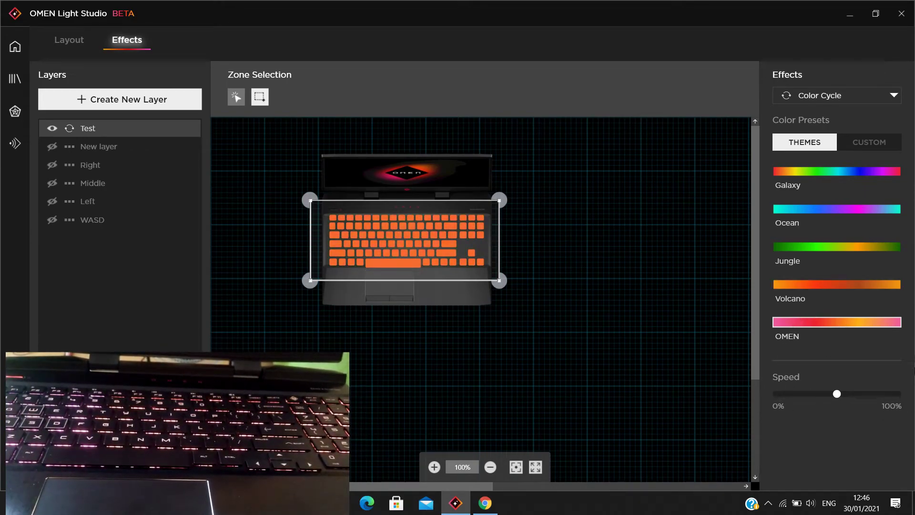
Step: Choose the custom gradient, leaving it unedited, then change the effect to Image
{"action": "left_click", "coordinate": [875, 142]}
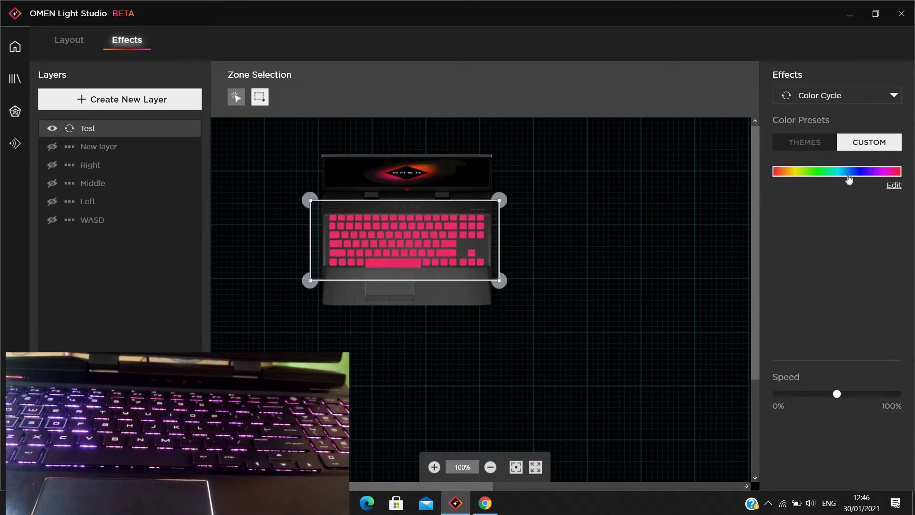
{"action": "left_click", "coordinate": [894, 186]}
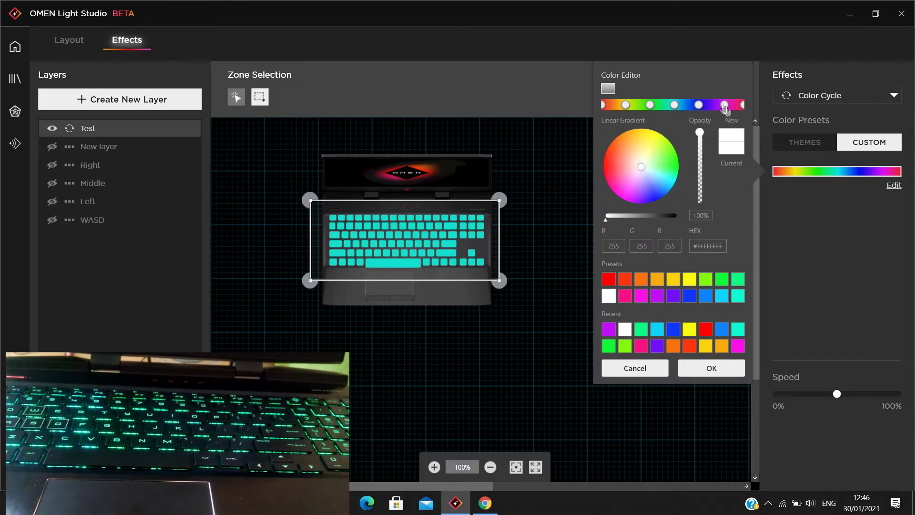
{"action": "left_click", "coordinate": [634, 371]}
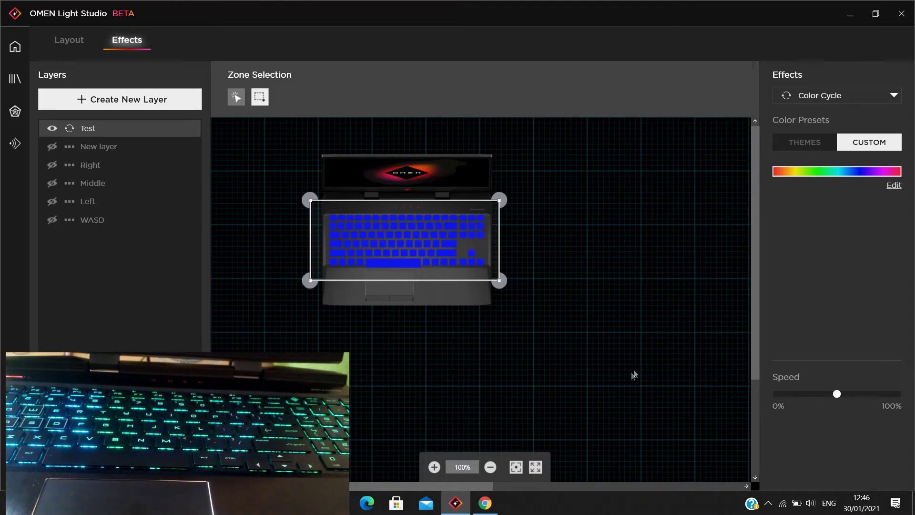
{"action": "left_click", "coordinate": [881, 95]}
{"action": "left_click", "coordinate": [828, 219]}
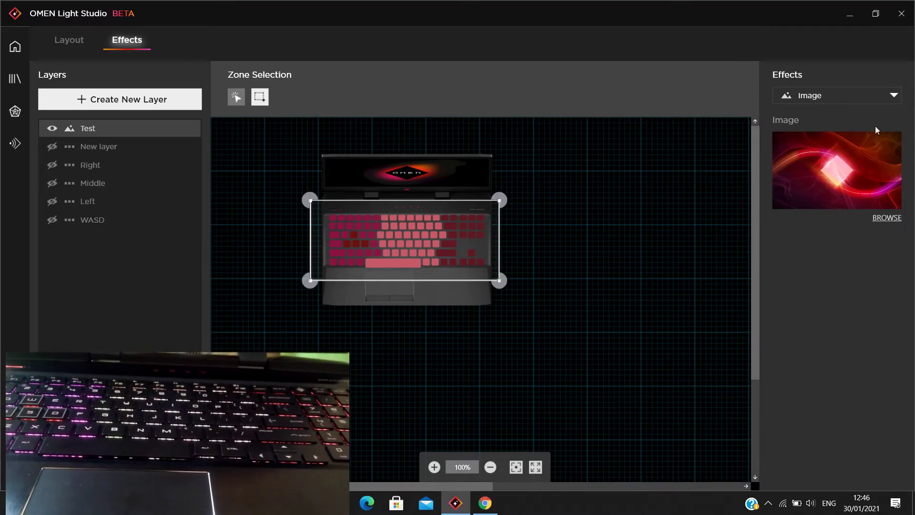
Step: Load the wind-turbine picture Screenshot (20).png into the Image effect
{"action": "left_click", "coordinate": [886, 221]}
{"action": "scroll", "coordinate": [332, 156], "scroll_direction": "down", "scroll_amount": 3}
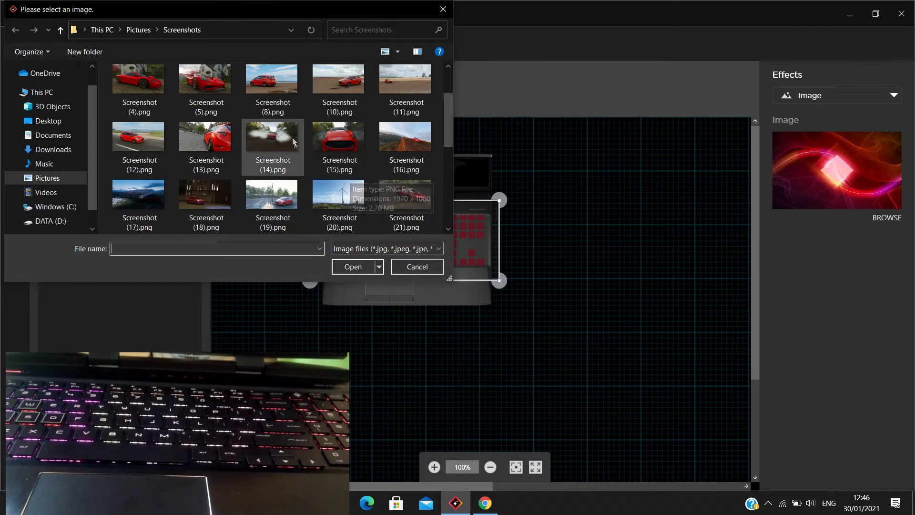
{"action": "left_click", "coordinate": [334, 138]}
{"action": "left_click", "coordinate": [362, 266]}
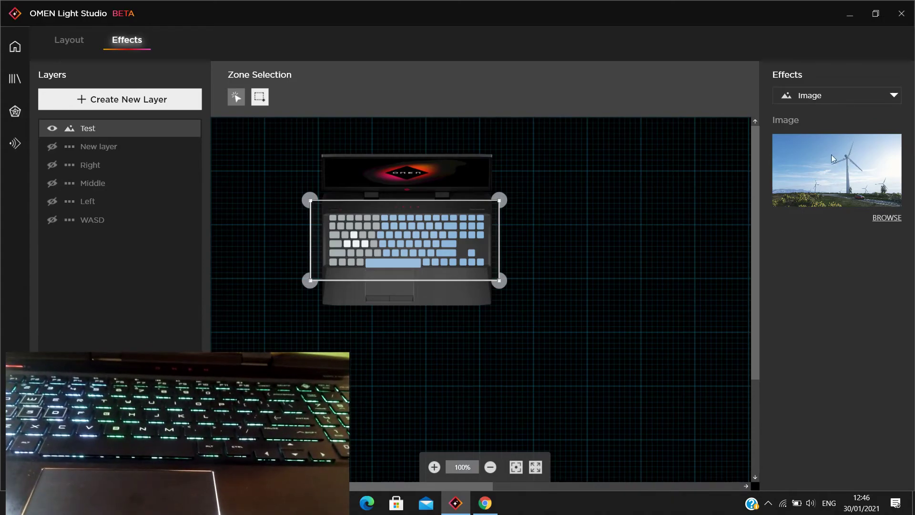
{"action": "left_click", "coordinate": [857, 98]}
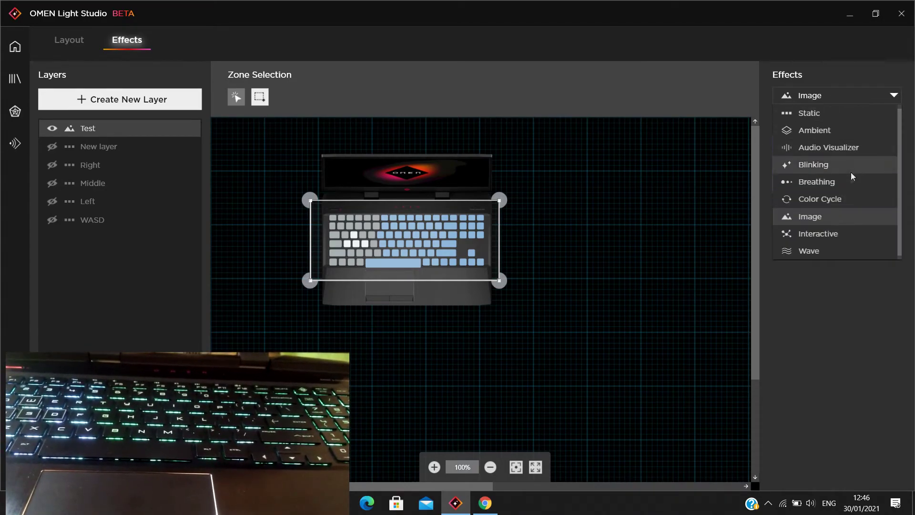
Step: Try the Interactive effect on the Test layer, then change it to Wave
{"action": "left_click", "coordinate": [836, 236]}
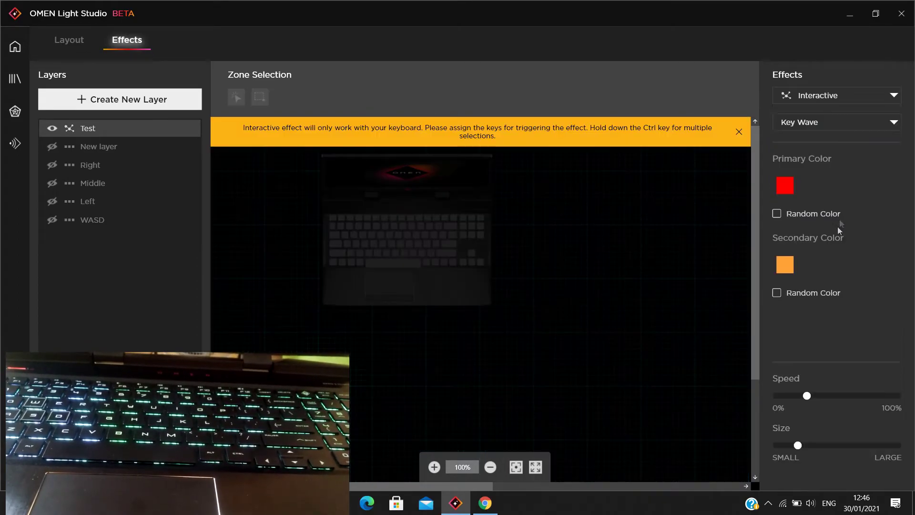
{"action": "left_click", "coordinate": [864, 99]}
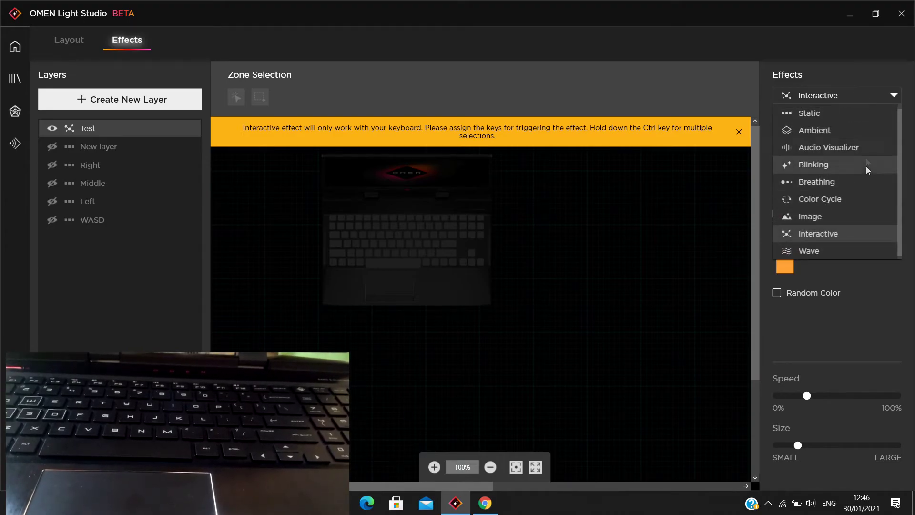
{"action": "left_click", "coordinate": [817, 248]}
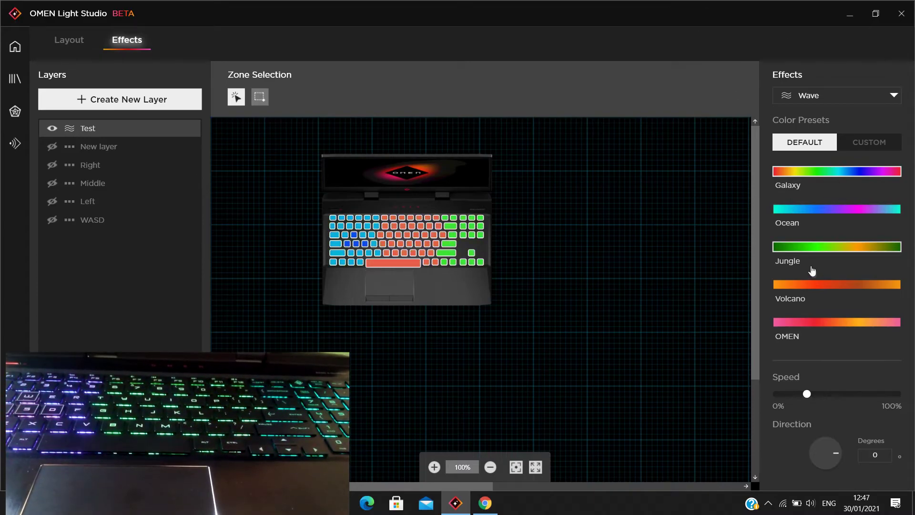
Step: Briefly switch the Test layer to Color Cycle and back to Wave
{"action": "left_click", "coordinate": [885, 98]}
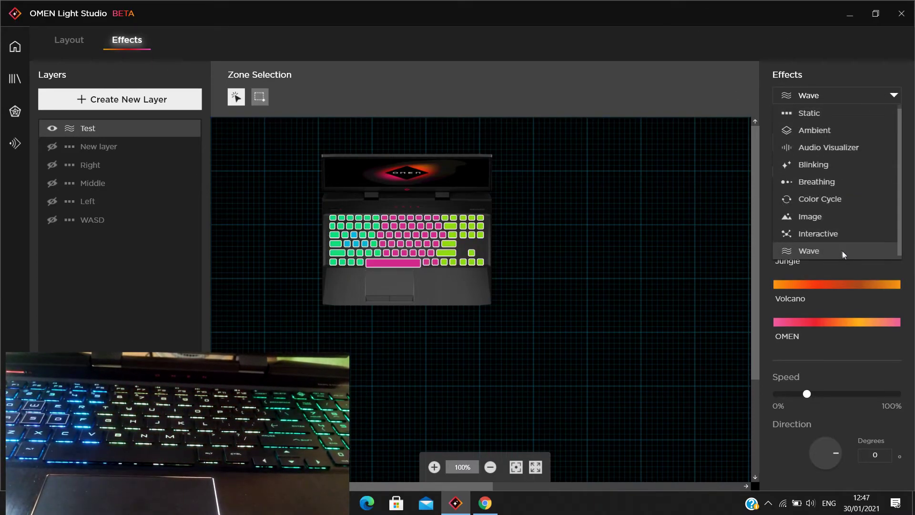
{"action": "left_click", "coordinate": [891, 94]}
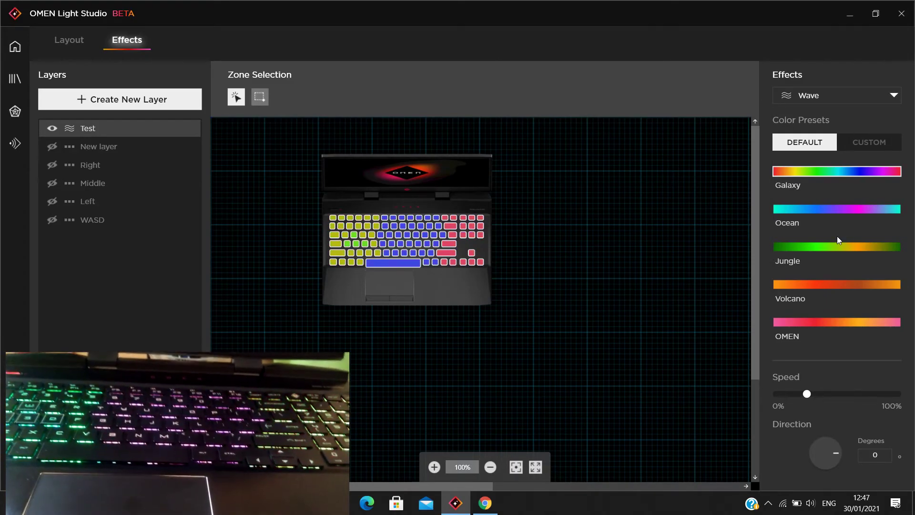
{"action": "left_click", "coordinate": [889, 98]}
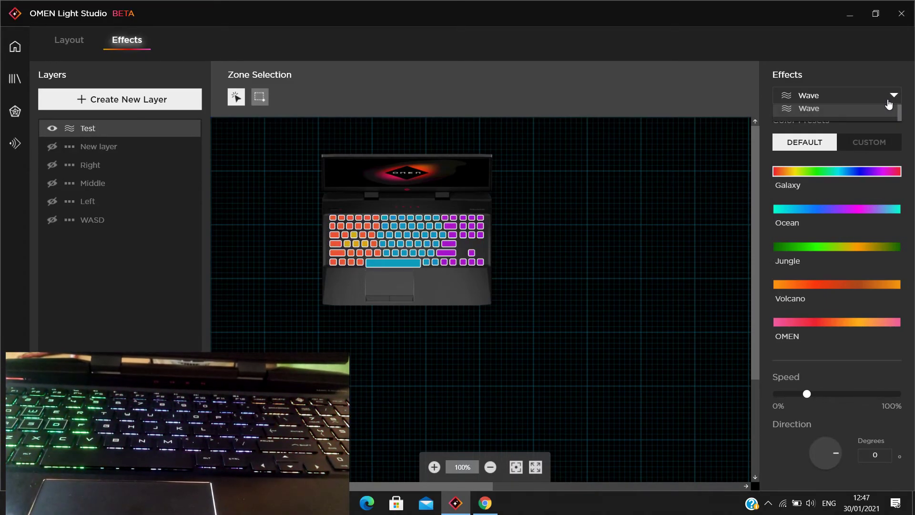
{"action": "left_click", "coordinate": [848, 204]}
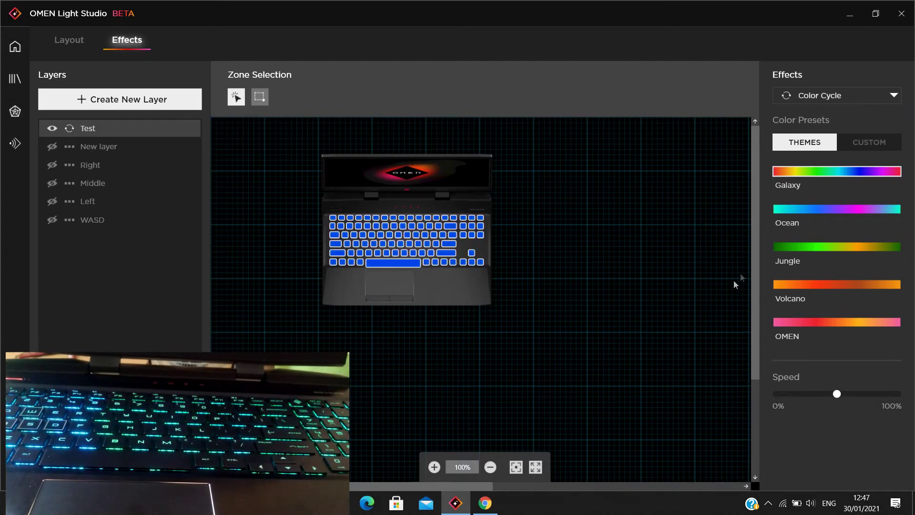
{"action": "left_click", "coordinate": [838, 96]}
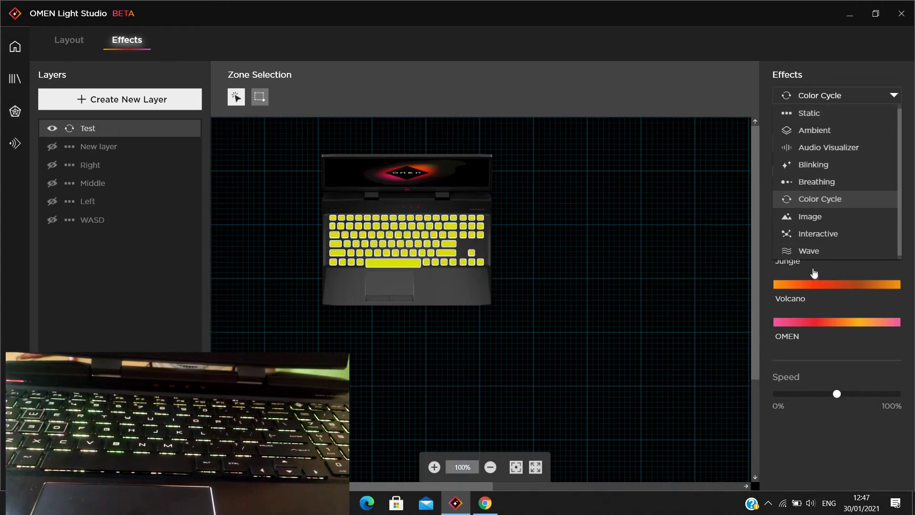
{"action": "left_click", "coordinate": [818, 251]}
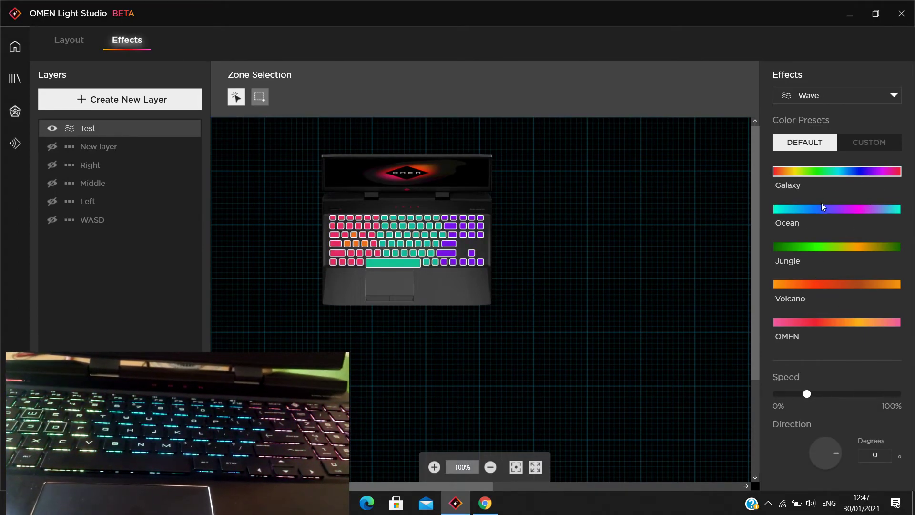
Step: Preview the Ocean, Jungle, Volcano and OMEN presets, return to Galaxy, and speed up the wave
{"action": "left_click", "coordinate": [825, 210]}
{"action": "left_click", "coordinate": [840, 249]}
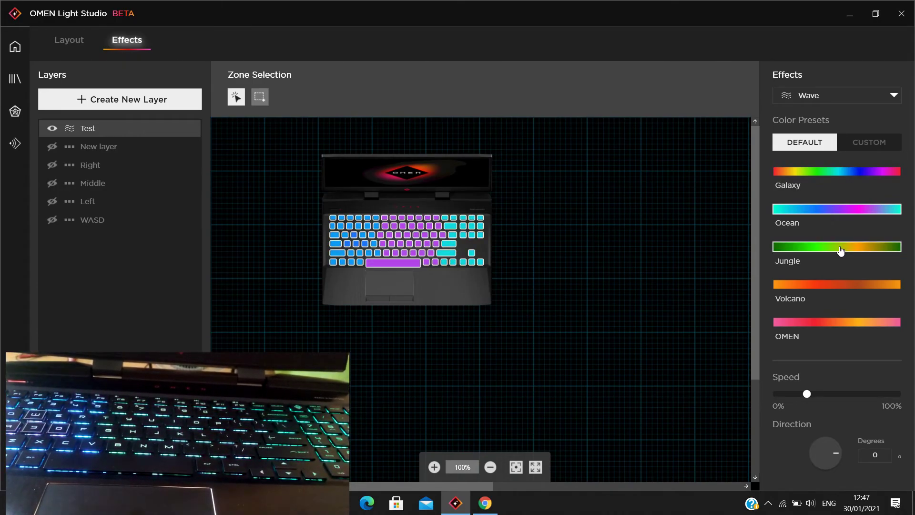
{"action": "left_click", "coordinate": [829, 286]}
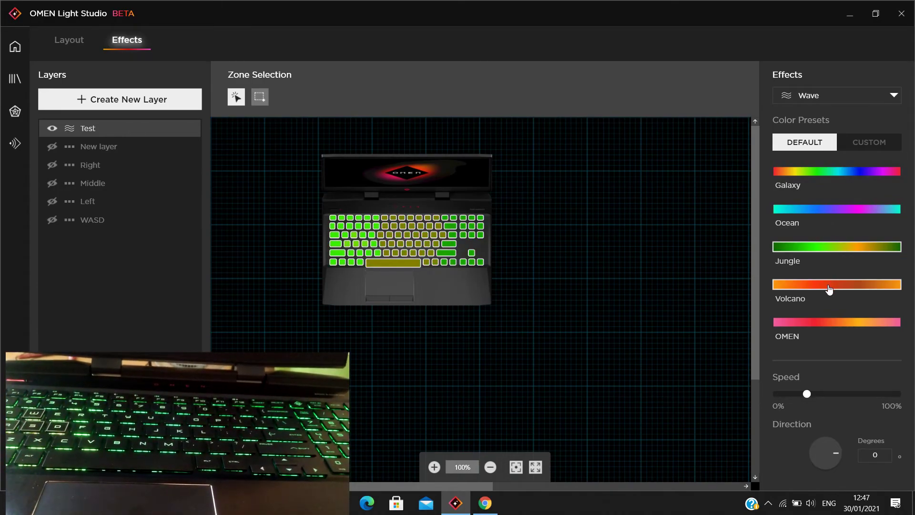
{"action": "left_click", "coordinate": [824, 324]}
{"action": "left_click", "coordinate": [860, 177]}
{"action": "mouse_move", "coordinate": [809, 398]}
{"action": "left_click_drag", "start_coordinate": [807, 395], "coordinate": [839, 395]}
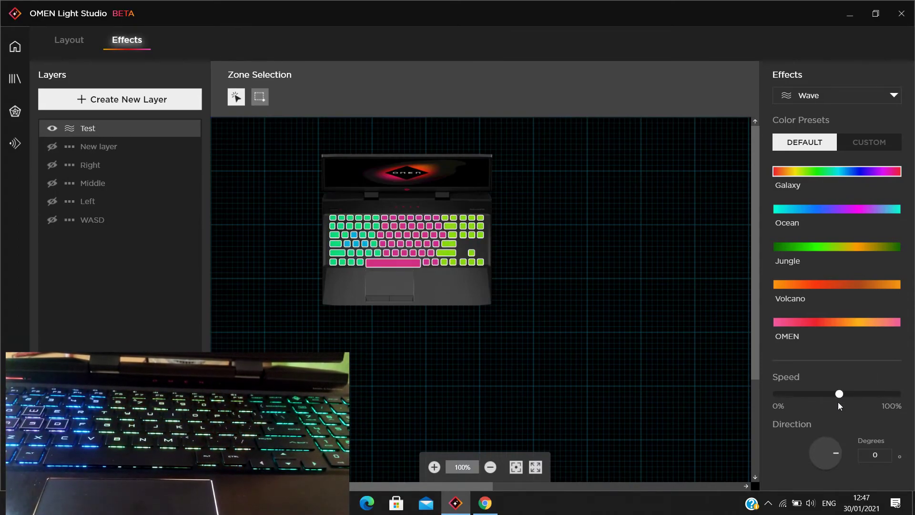
Step: Adjust the Wave speed slider and rotate the Direction dial to 358 degrees
{"action": "mouse_move", "coordinate": [840, 396]}
{"action": "left_mouse_down"}
{"action": "mouse_move", "coordinate": [786, 401]}
{"action": "mouse_move", "coordinate": [853, 395]}
{"action": "left_mouse_up"}
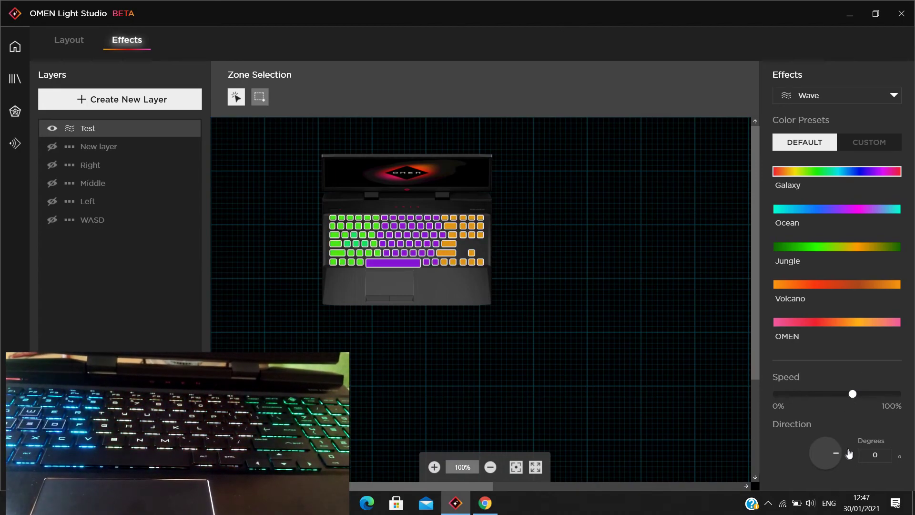
{"action": "left_click_drag", "start_coordinate": [840, 459], "coordinate": [831, 479]}
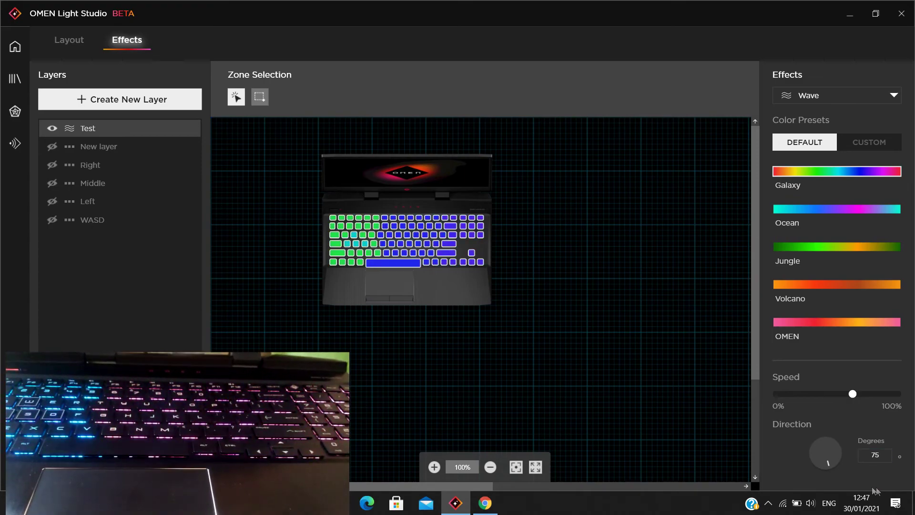
{"action": "left_click_drag", "start_coordinate": [832, 468], "coordinate": [813, 465]}
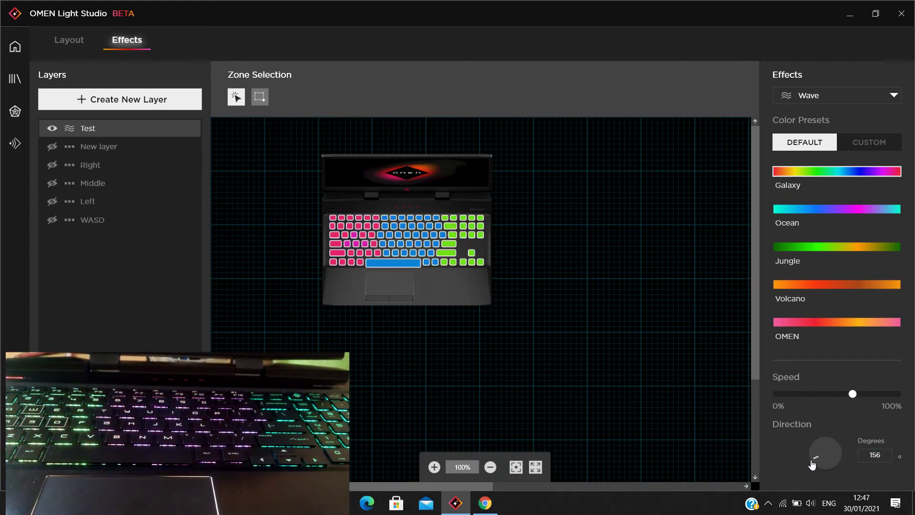
{"action": "left_click_drag", "start_coordinate": [815, 462], "coordinate": [844, 454]}
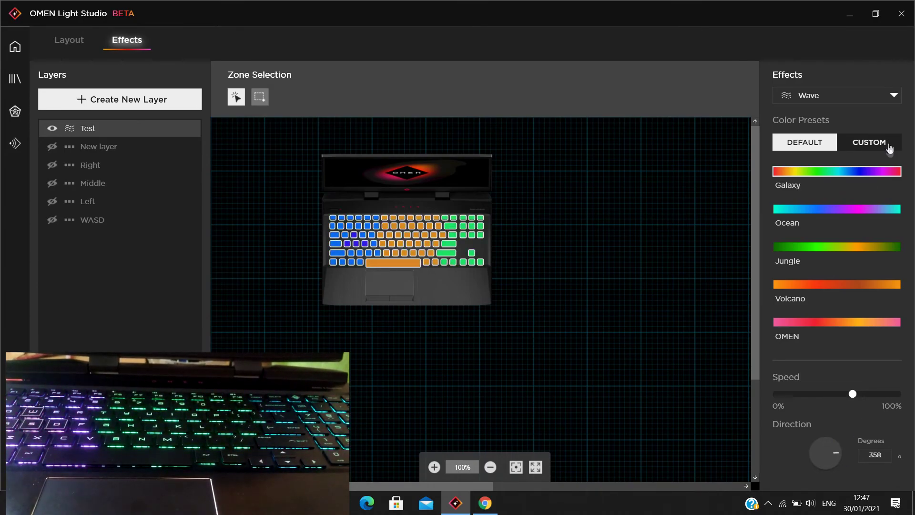
Step: Pick Static from the effects list so the whole keyboard glows solid red
{"action": "left_click", "coordinate": [884, 96]}
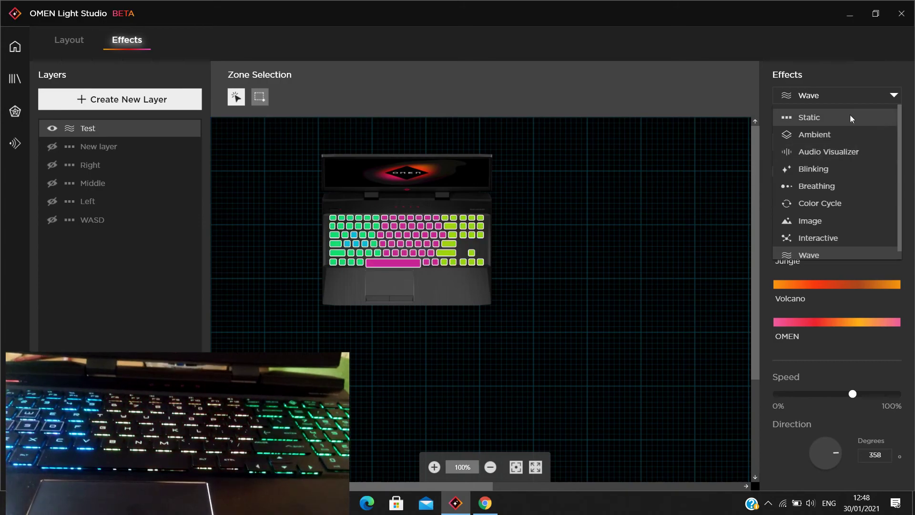
{"action": "left_click", "coordinate": [825, 119]}
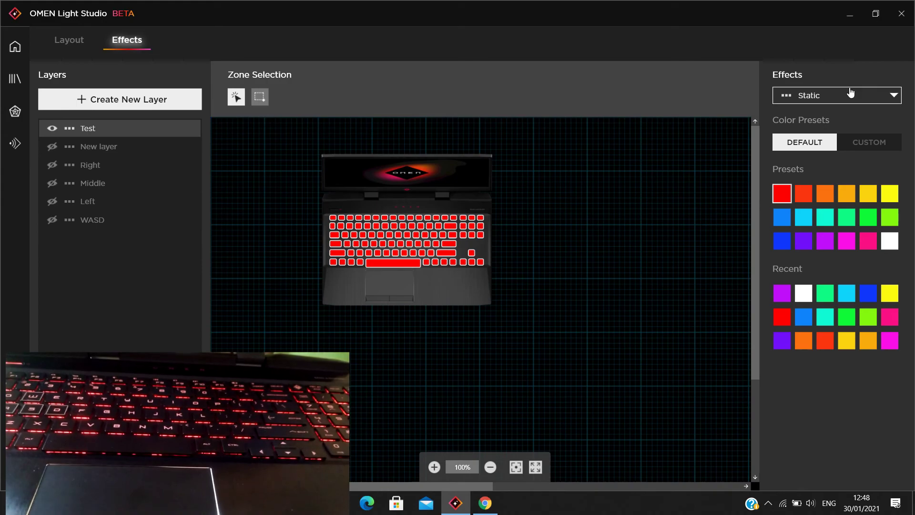